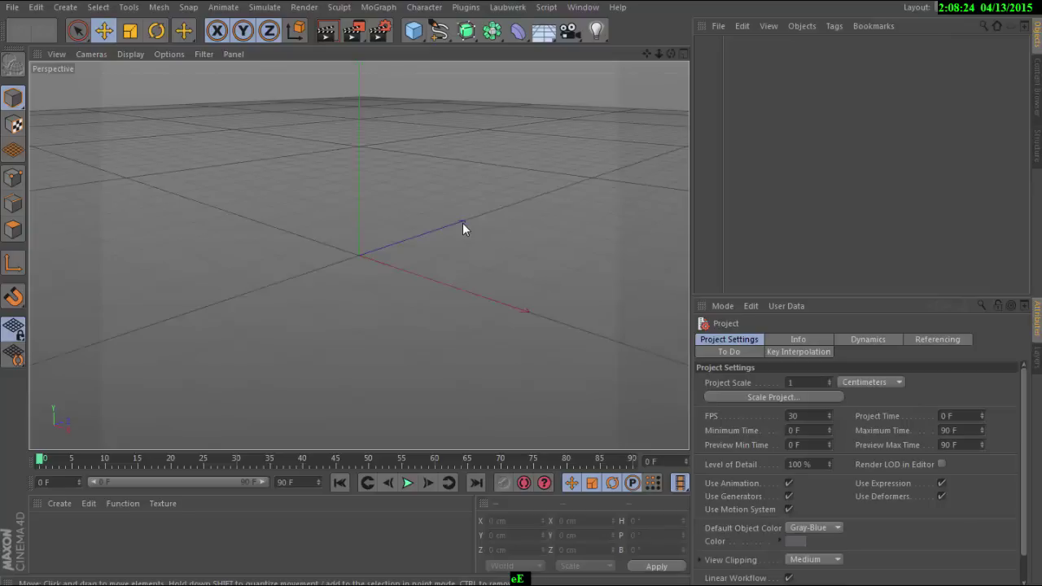
# - Add a Helix spline lying flat on the XZ plane
pyautogui.click(438, 32)
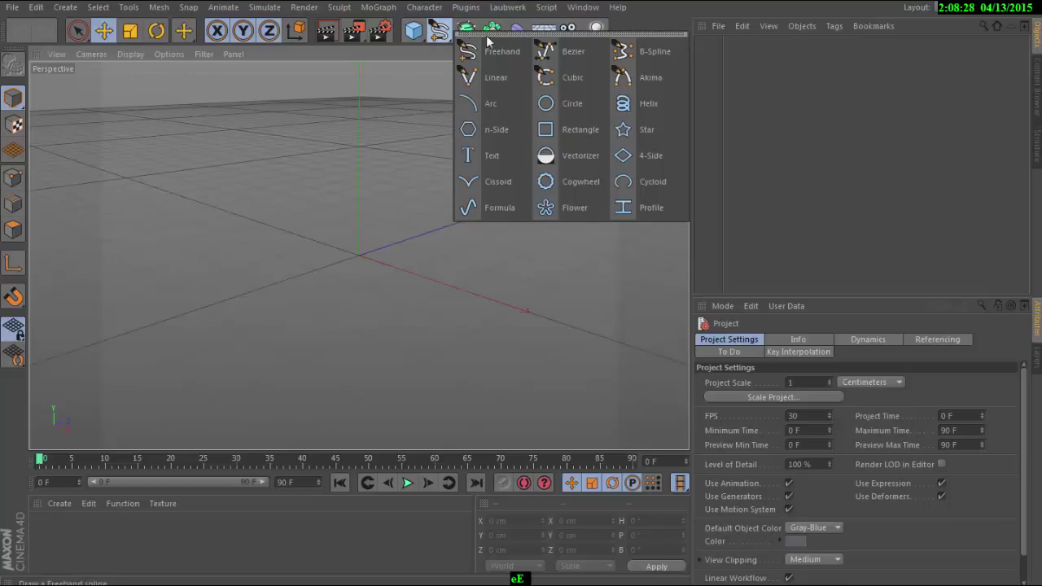
pyautogui.click(645, 105)
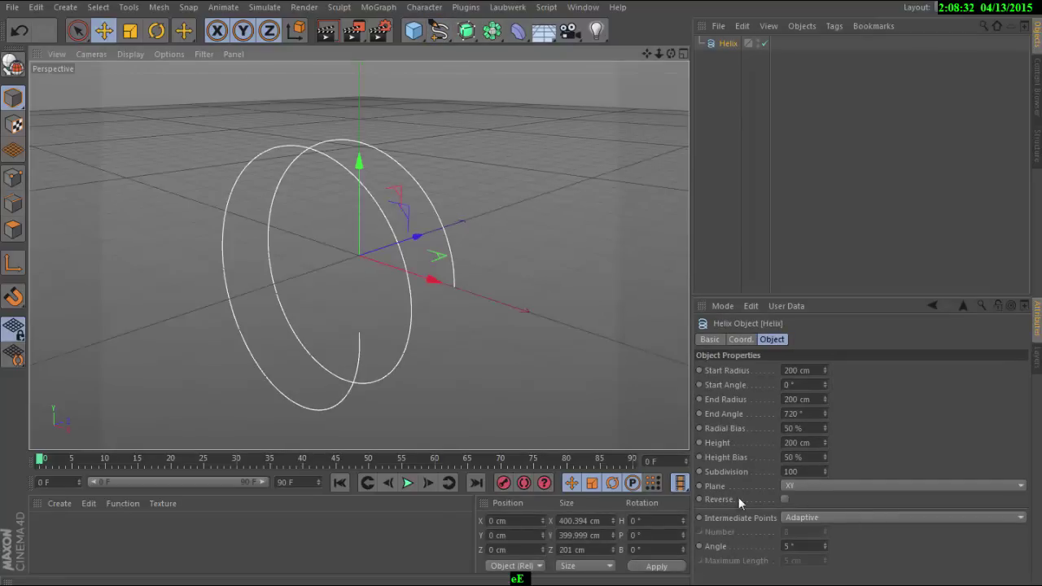
pyautogui.click(814, 484)
pyautogui.click(814, 525)
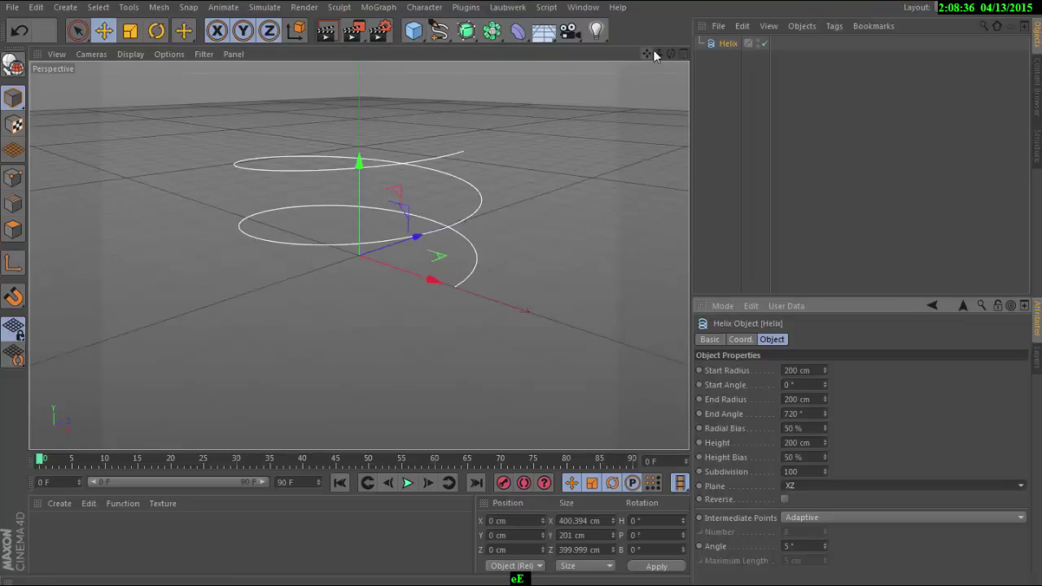
pyautogui.moveTo(653, 52); pyautogui.dragTo(656, 65)
pyautogui.moveTo(359, 256); pyautogui.dragTo(528, 210)
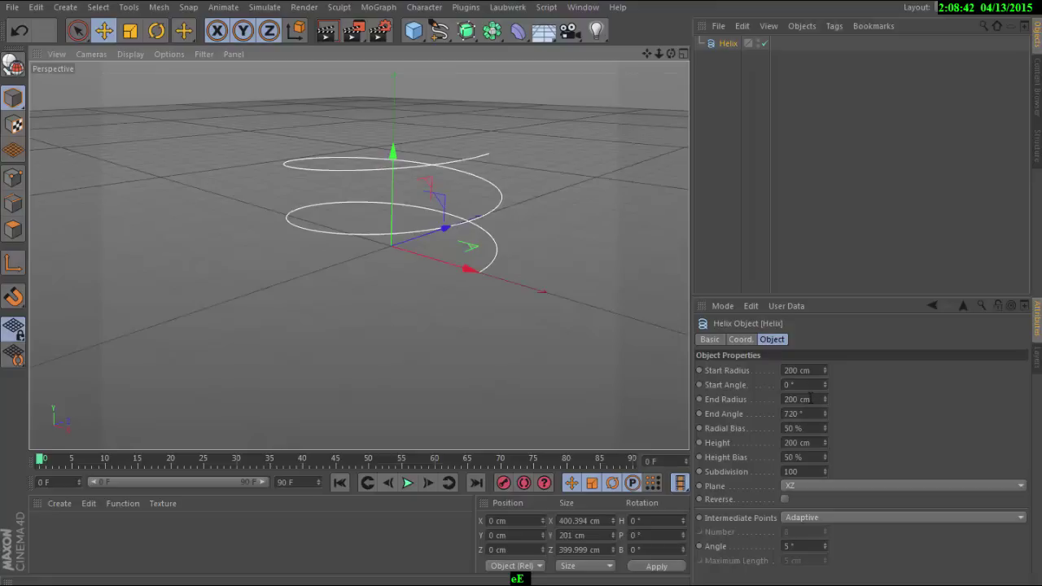
# - Give the helix a 0 cm end radius, -500° start angle and 247 cm height
pyautogui.click(810, 399)
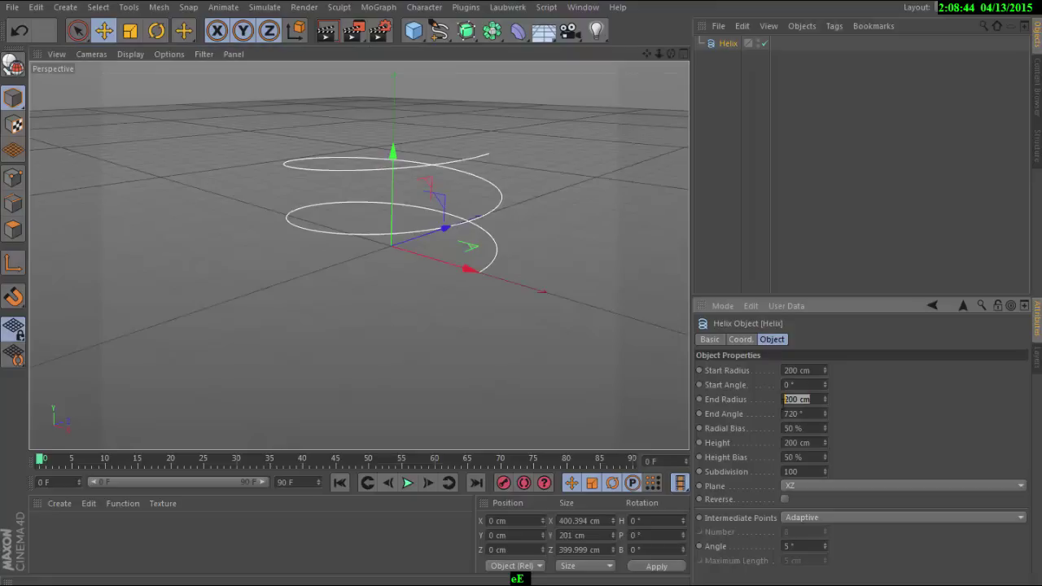
pyautogui.moveTo(826, 402); pyautogui.dragTo(827, 456)
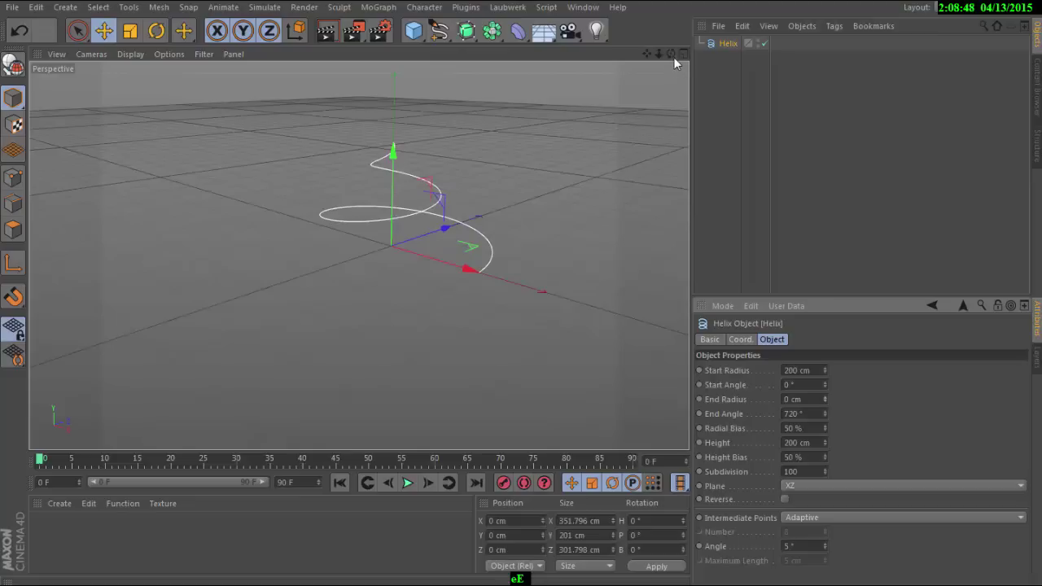
pyautogui.moveTo(670, 54); pyautogui.dragTo(619, 57)
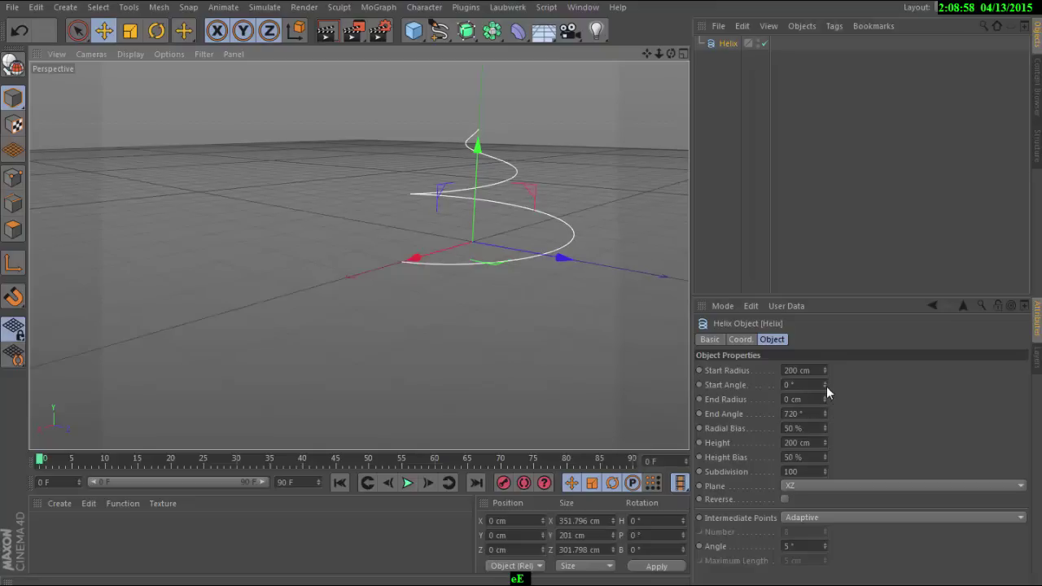
pyautogui.moveTo(823, 384); pyautogui.dragTo(824, 570)
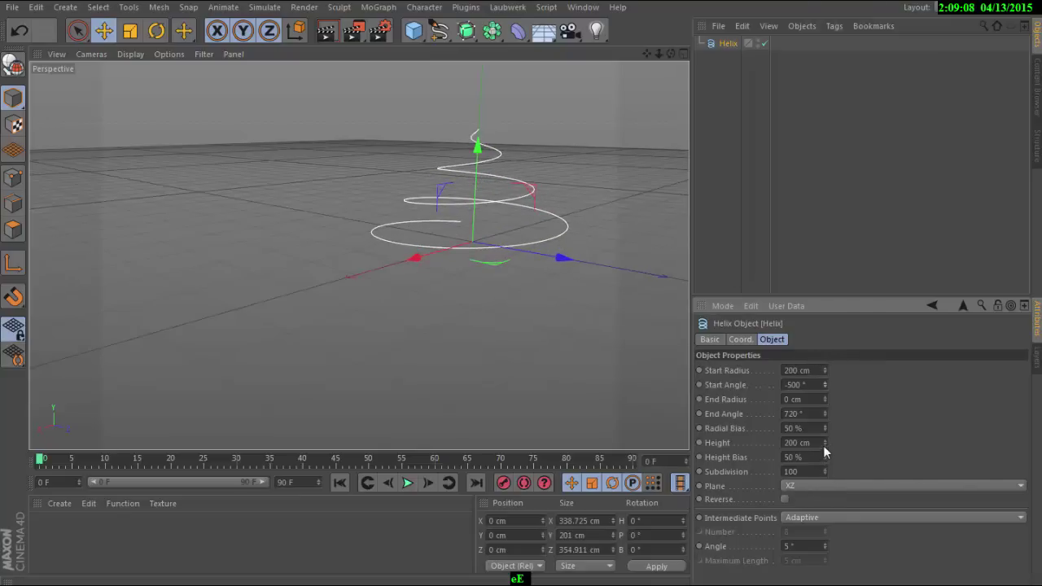
pyautogui.moveTo(824, 443)
pyautogui.mouseDown()
pyautogui.moveTo(824, 423)
pyautogui.moveTo(824, 439)
pyautogui.mouseUp()
pyautogui.moveTo(647, 53); pyautogui.dragTo(599, 160)
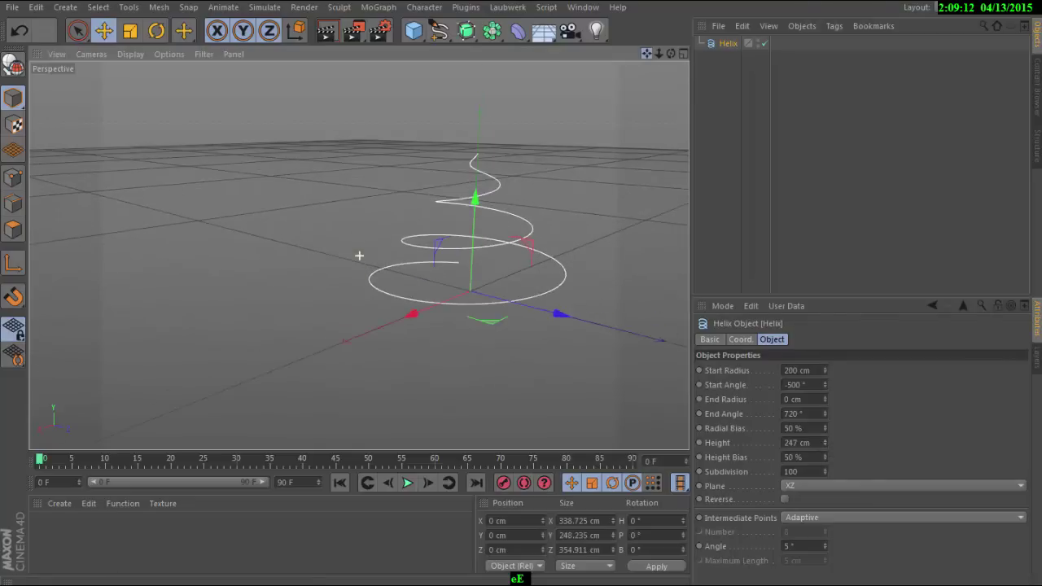
# - Add a Circle spline with a 50 cm radius as the tube profile
pyautogui.click(446, 39)
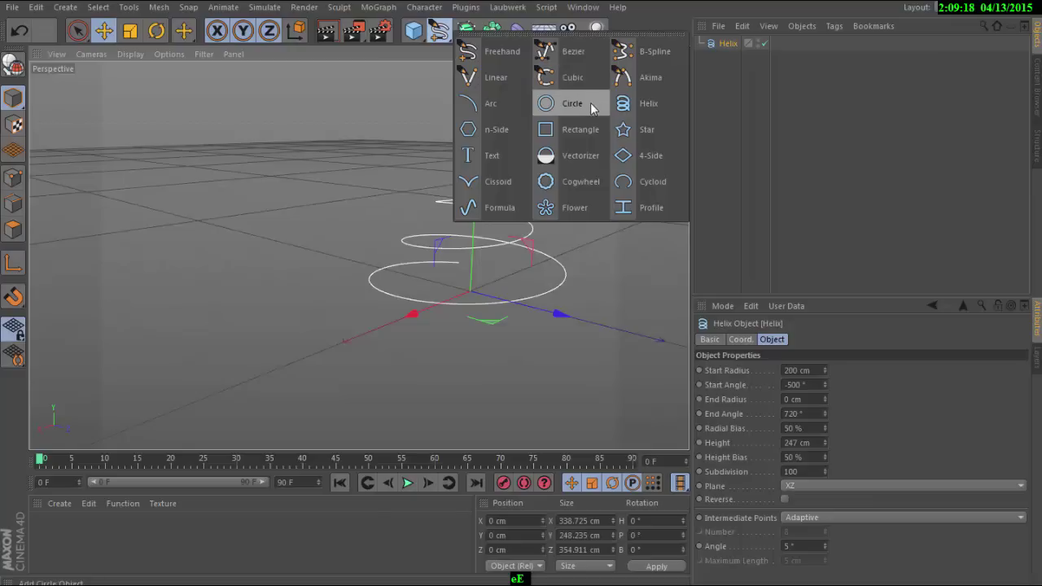
pyautogui.click(590, 102)
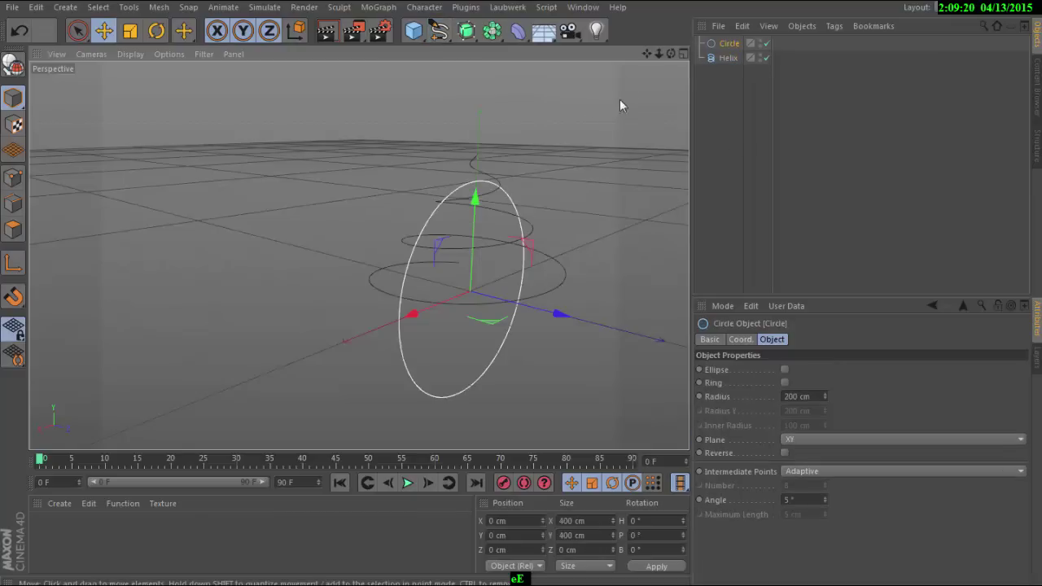
pyautogui.moveTo(672, 53); pyautogui.dragTo(360, 253)
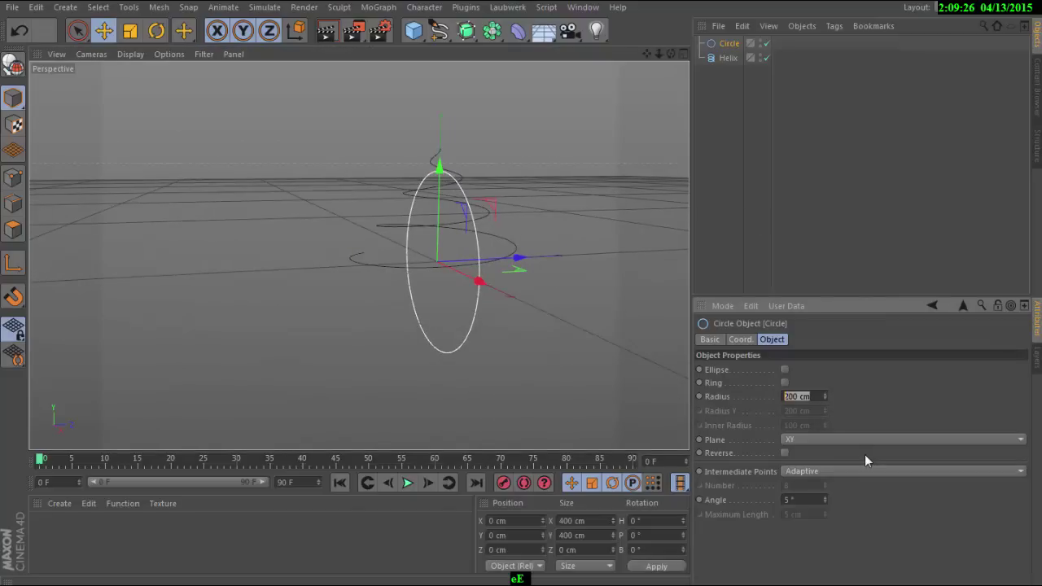
pyautogui.write('50')
pyautogui.press('Return')
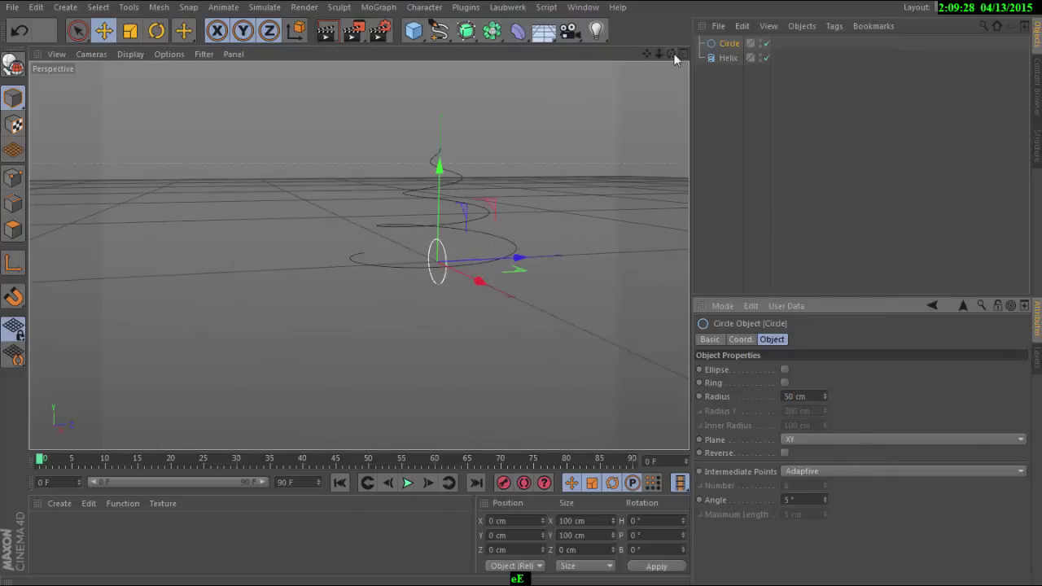
pyautogui.moveTo(673, 53); pyautogui.dragTo(360, 253)
# - Add a Sweep generator and place the Circle and Helix inside it
pyautogui.click(466, 31)
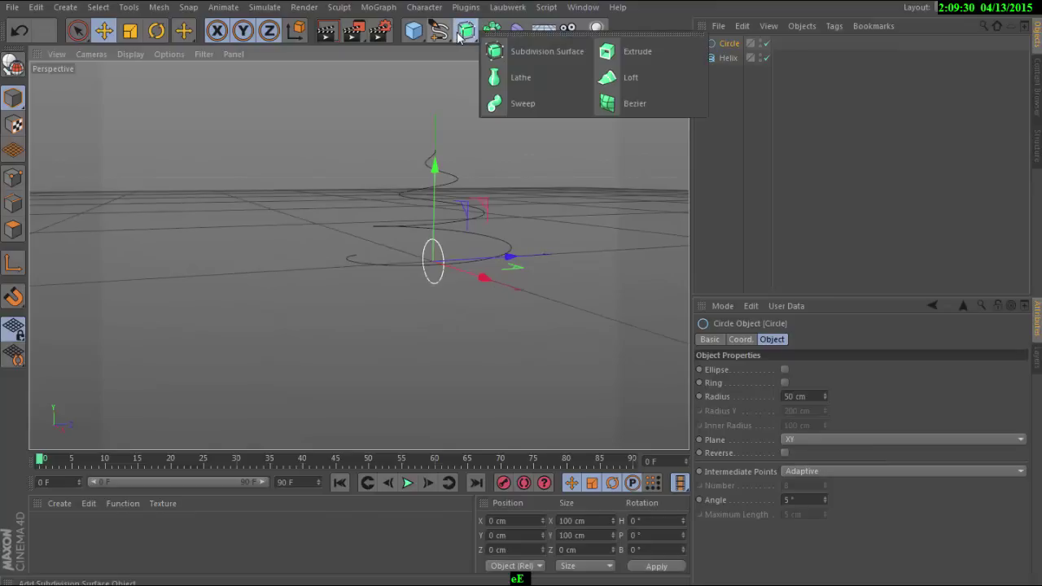
pyautogui.click(533, 105)
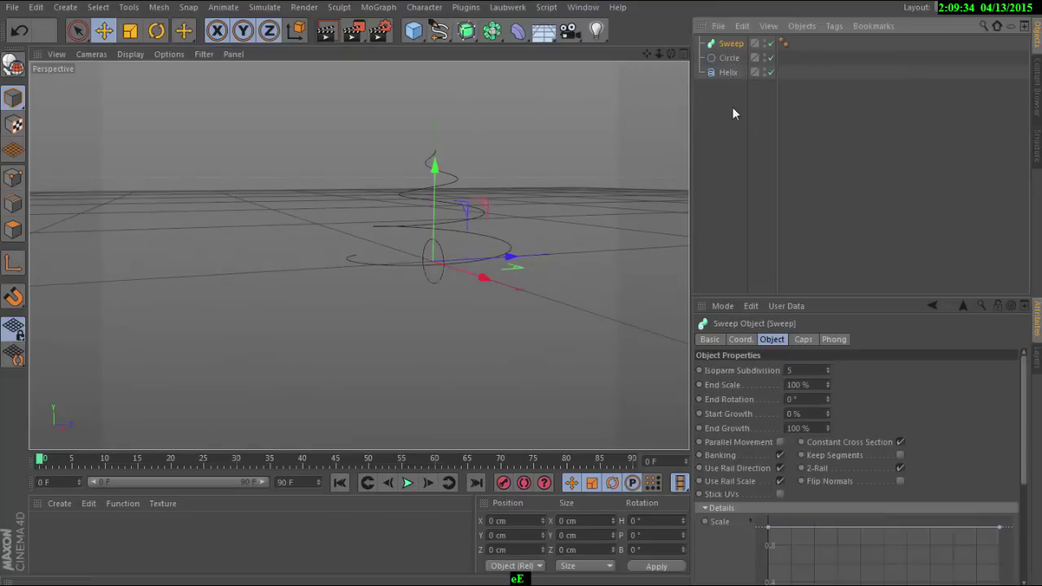
pyautogui.moveTo(732, 106); pyautogui.dragTo(730, 58)
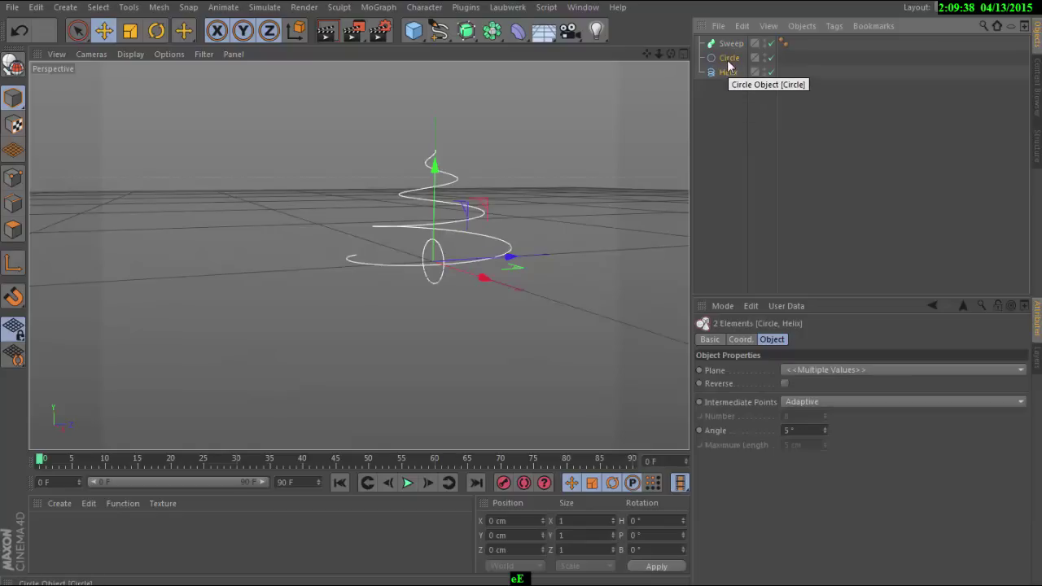
pyautogui.moveTo(729, 65); pyautogui.dragTo(730, 48)
pyautogui.moveTo(648, 53); pyautogui.dragTo(359, 255)
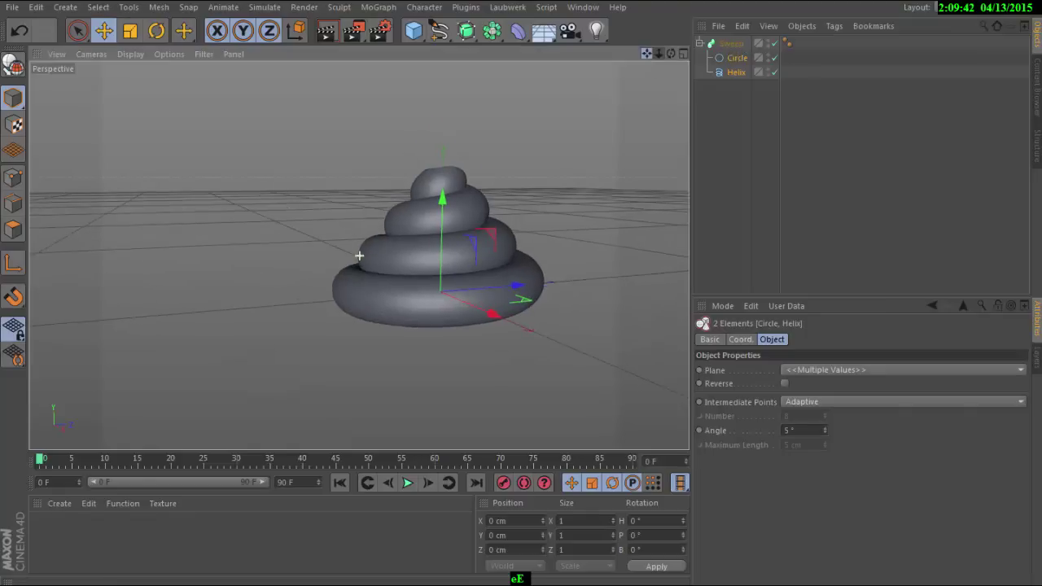
pyautogui.moveTo(668, 53); pyautogui.dragTo(358, 255)
# - Drag the Sweep scale curve's end point to 0 so the tube tip tapers smoothly
pyautogui.click(732, 44)
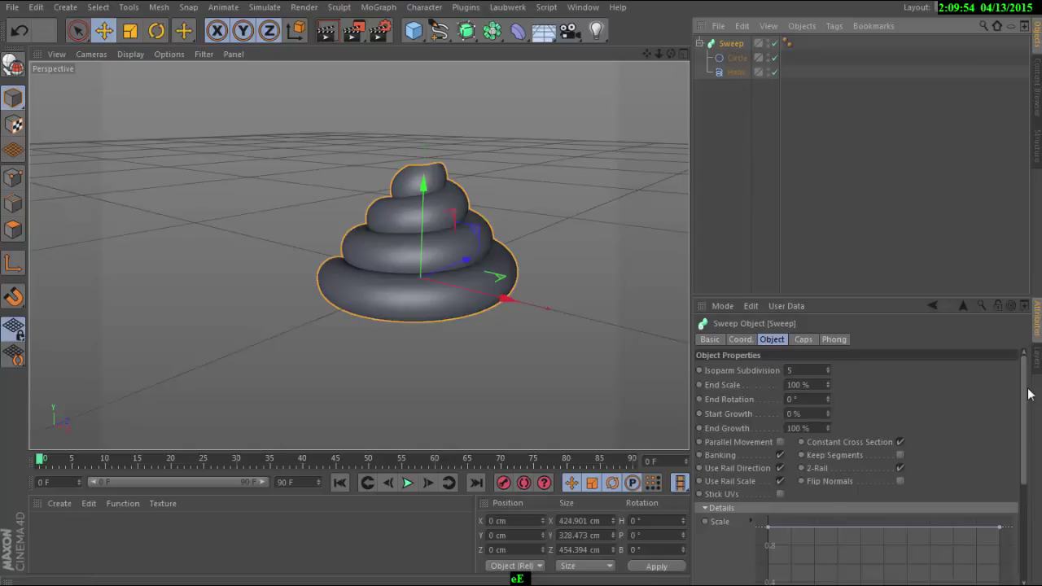
pyautogui.scroll(-3, 727, 421)
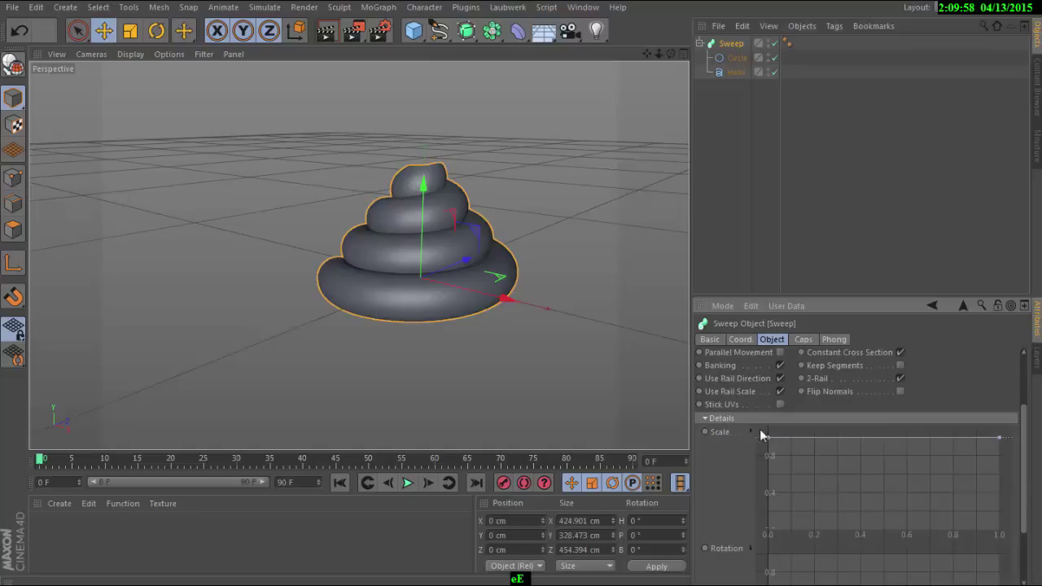
pyautogui.click(998, 439)
pyautogui.moveTo(999, 441); pyautogui.dragTo(999, 533)
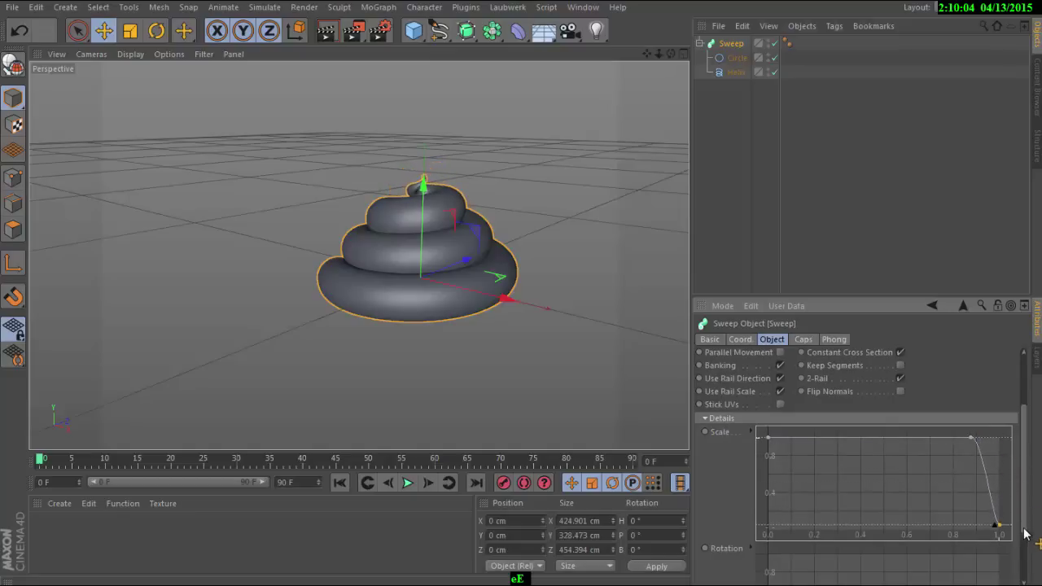
pyautogui.moveTo(999, 531); pyautogui.dragTo(994, 489)
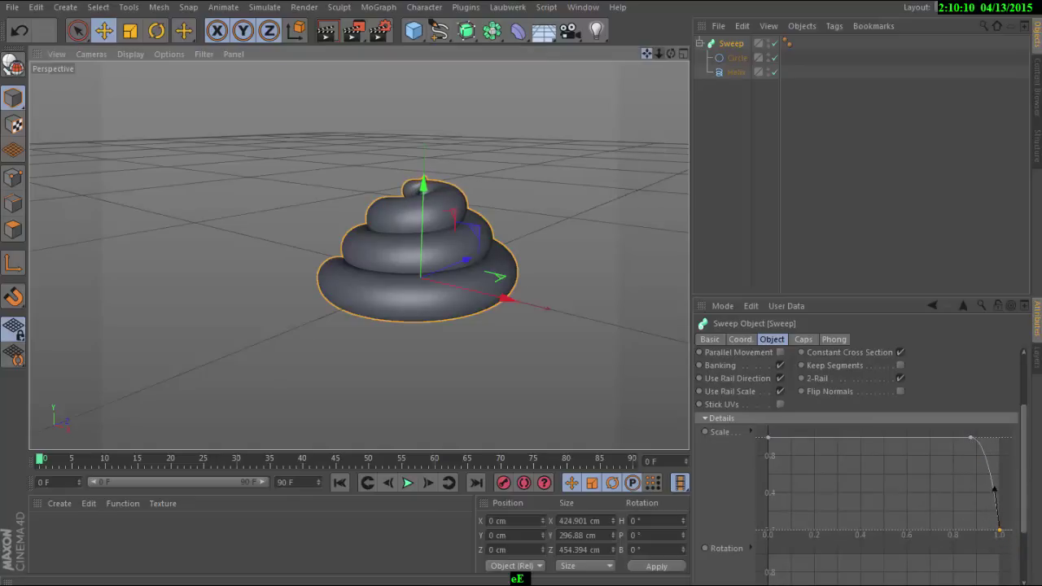
pyautogui.moveTo(646, 54)
pyautogui.mouseDown()
pyautogui.moveTo(359, 256)
pyautogui.moveTo(470, 198)
pyautogui.mouseUp()
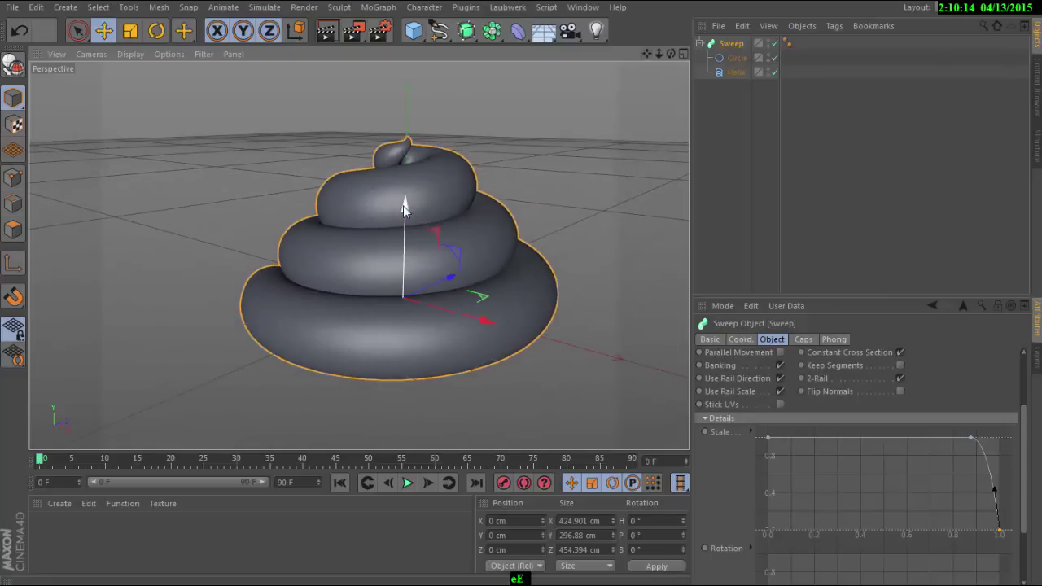
pyautogui.moveTo(402, 225); pyautogui.dragTo(403, 228)
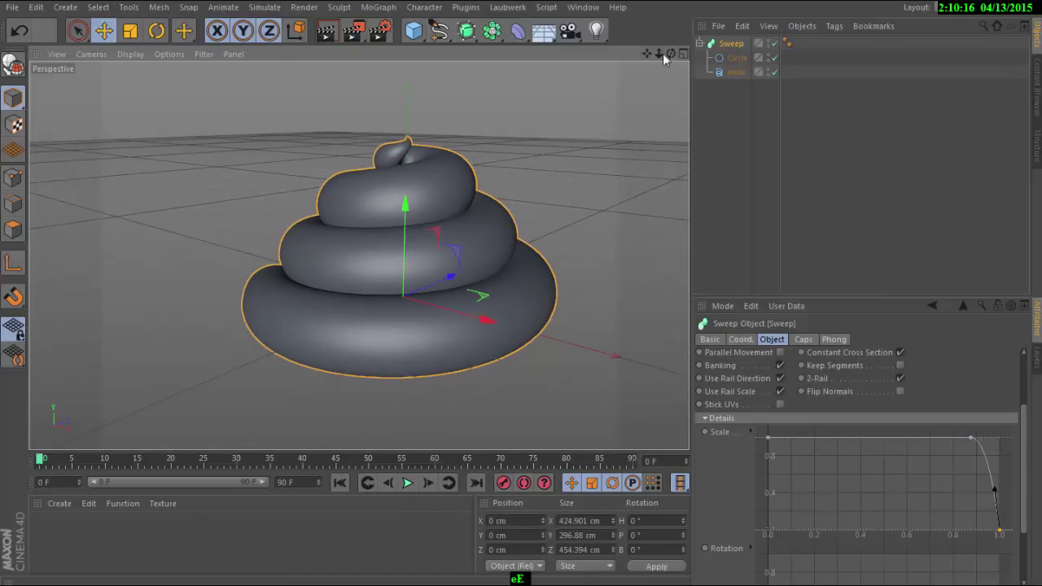
pyautogui.moveTo(671, 57); pyautogui.dragTo(644, 57)
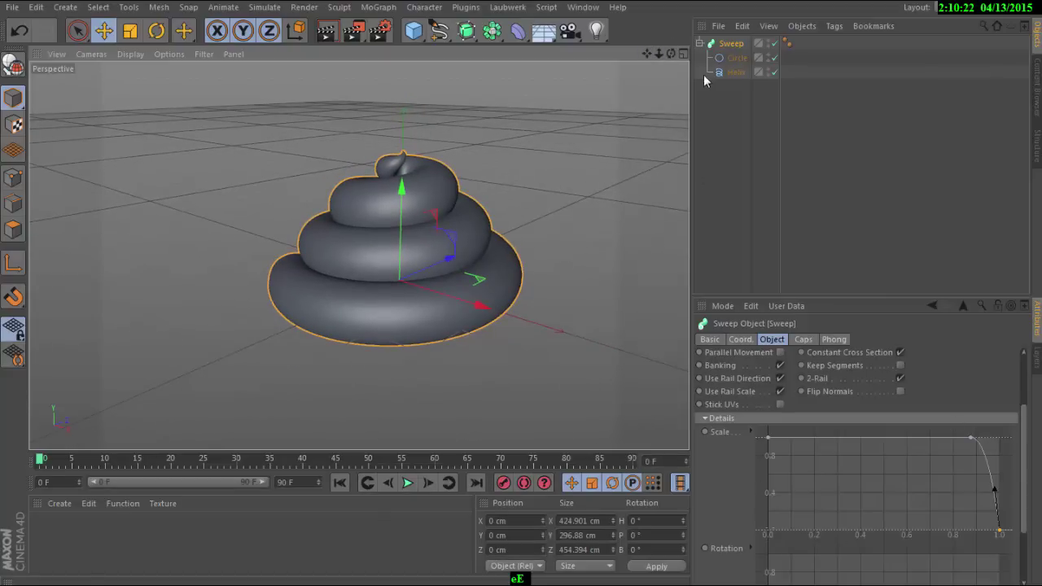
pyautogui.moveTo(671, 54)
pyautogui.mouseDown()
pyautogui.moveTo(358, 255)
pyautogui.moveTo(326, 304)
pyautogui.mouseUp()
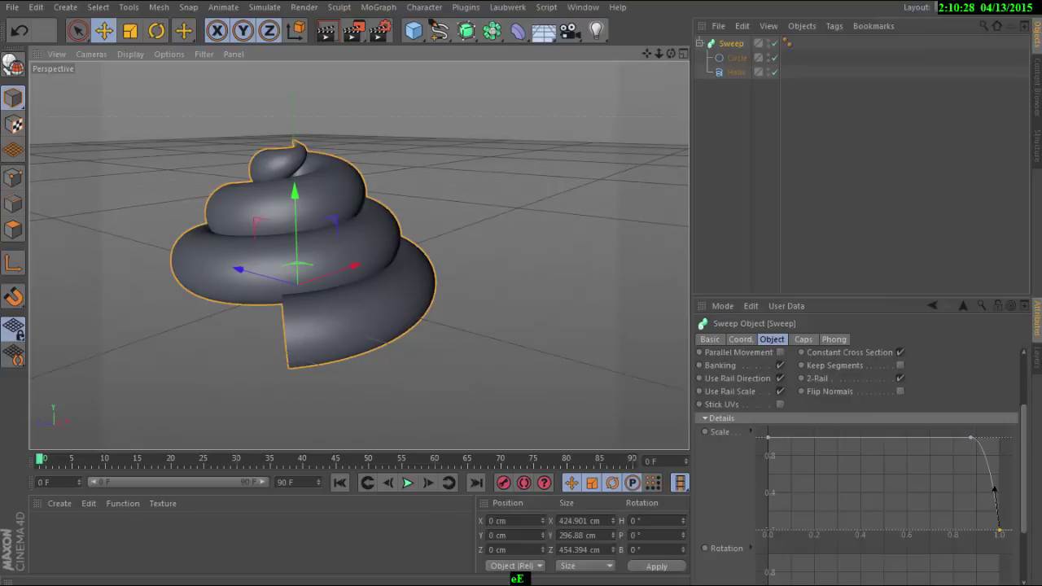
# - Add a scale-curve point to taper the tube's start and thin the upper coils
pyautogui.keyDown('ctrl'); pyautogui.click(791, 437); pyautogui.keyUp('ctrl')
pyautogui.moveTo(768, 437); pyautogui.dragTo(773, 513)
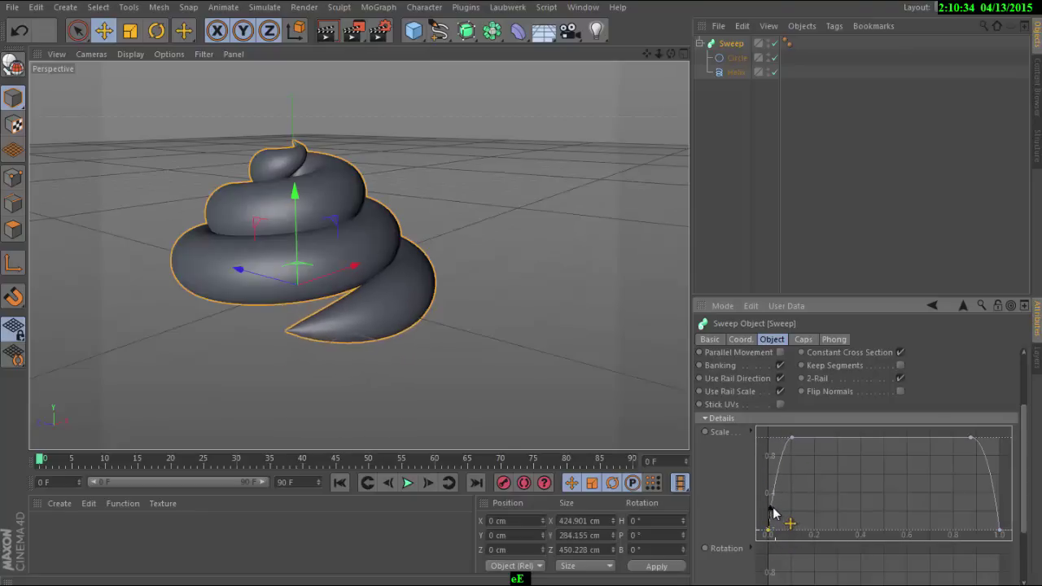
pyautogui.moveTo(791, 440)
pyautogui.mouseDown()
pyautogui.moveTo(803, 451)
pyautogui.moveTo(794, 446)
pyautogui.mouseUp()
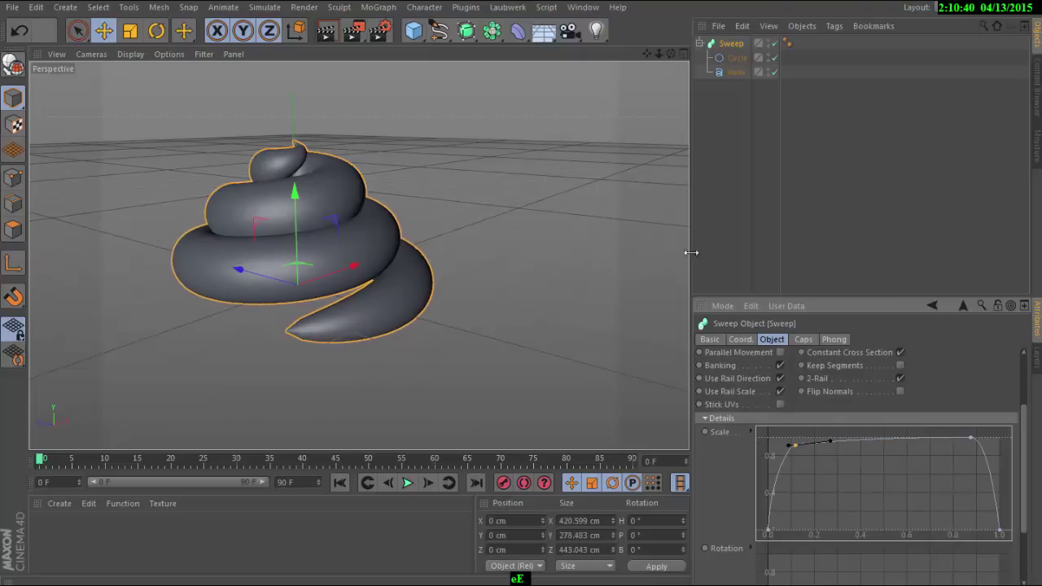
pyautogui.moveTo(671, 53)
pyautogui.mouseDown()
pyautogui.moveTo(619, 54)
pyautogui.moveTo(635, 53)
pyautogui.moveTo(626, 65)
pyautogui.moveTo(651, 57)
pyautogui.moveTo(659, 69)
pyautogui.mouseUp()
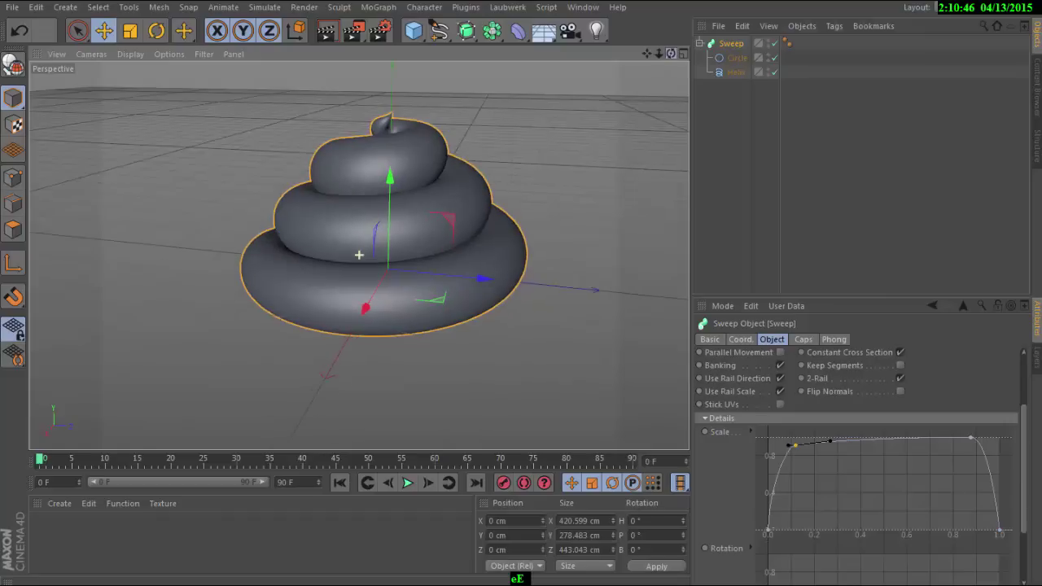
pyautogui.moveTo(971, 443); pyautogui.dragTo(975, 449)
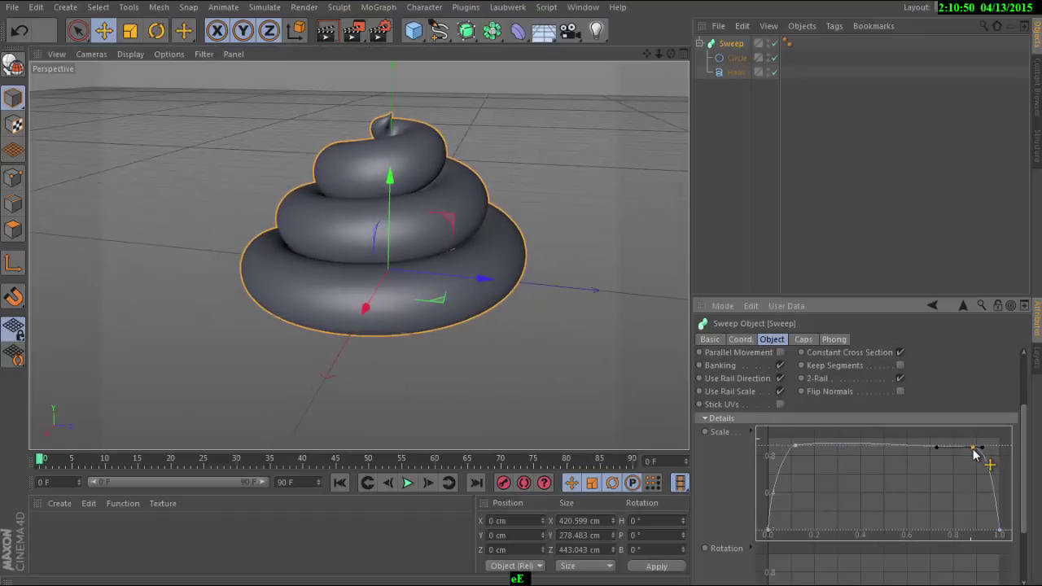
# - Set the helix to start angle -490°, end angle 850° and height 270 cm
pyautogui.click(736, 72)
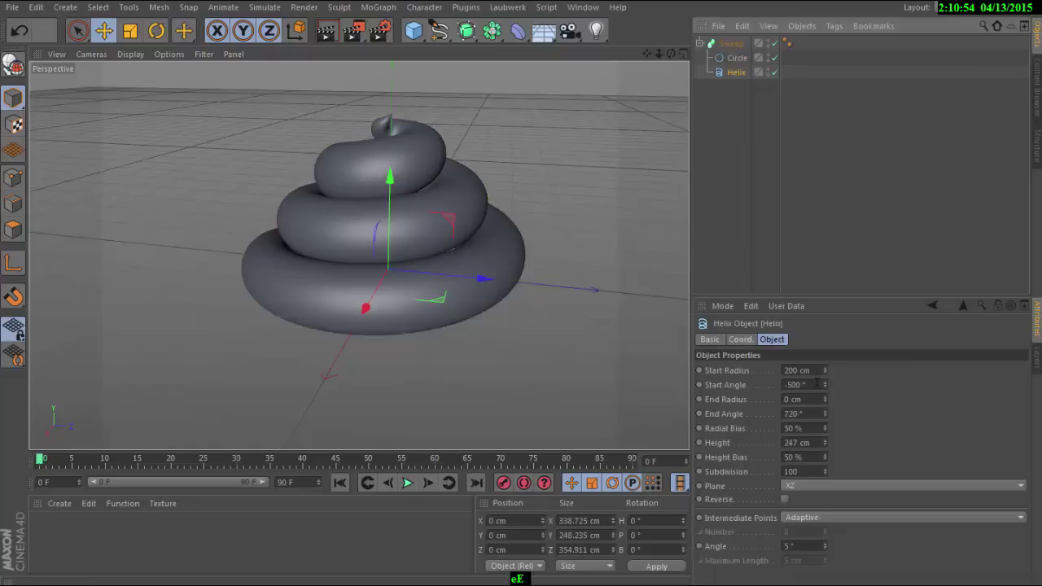
pyautogui.moveTo(824, 386)
pyautogui.mouseDown()
pyautogui.moveTo(838, 385)
pyautogui.moveTo(824, 399)
pyautogui.mouseUp()
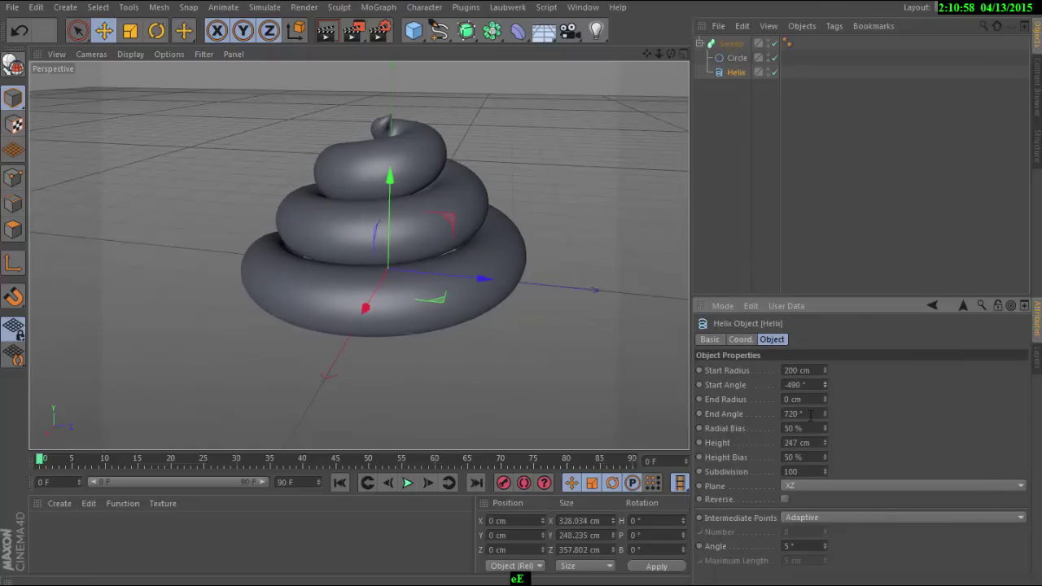
pyautogui.moveTo(826, 414)
pyautogui.mouseDown()
pyautogui.moveTo(838, 403)
pyautogui.moveTo(825, 420)
pyautogui.mouseUp()
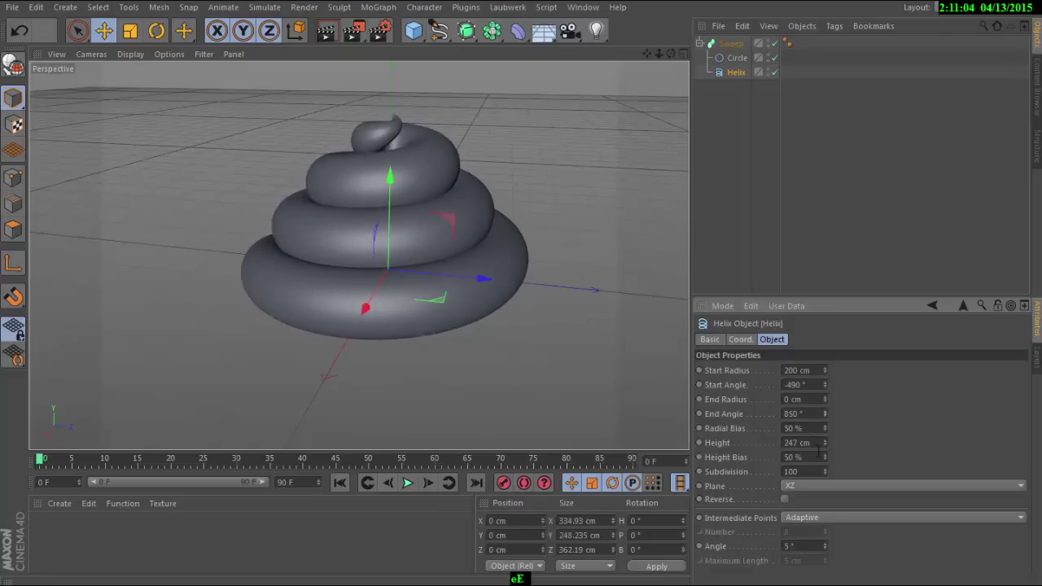
pyautogui.moveTo(824, 443); pyautogui.dragTo(825, 423)
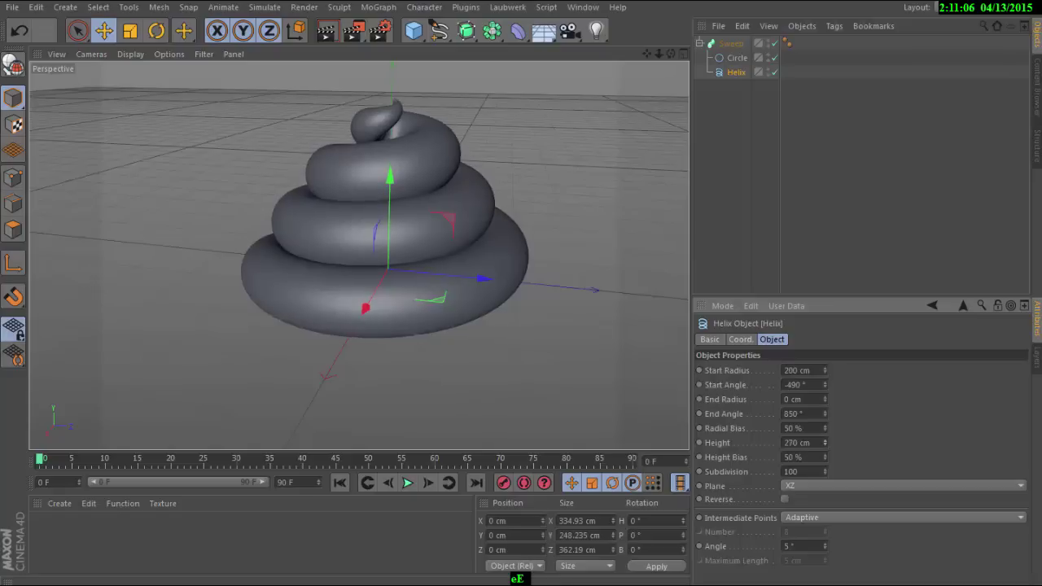
pyautogui.moveTo(671, 53); pyautogui.dragTo(671, 73)
pyautogui.keyDown('alt'); pyautogui.moveTo(359, 254); pyautogui.dragTo(359, 255); pyautogui.keyUp('alt')
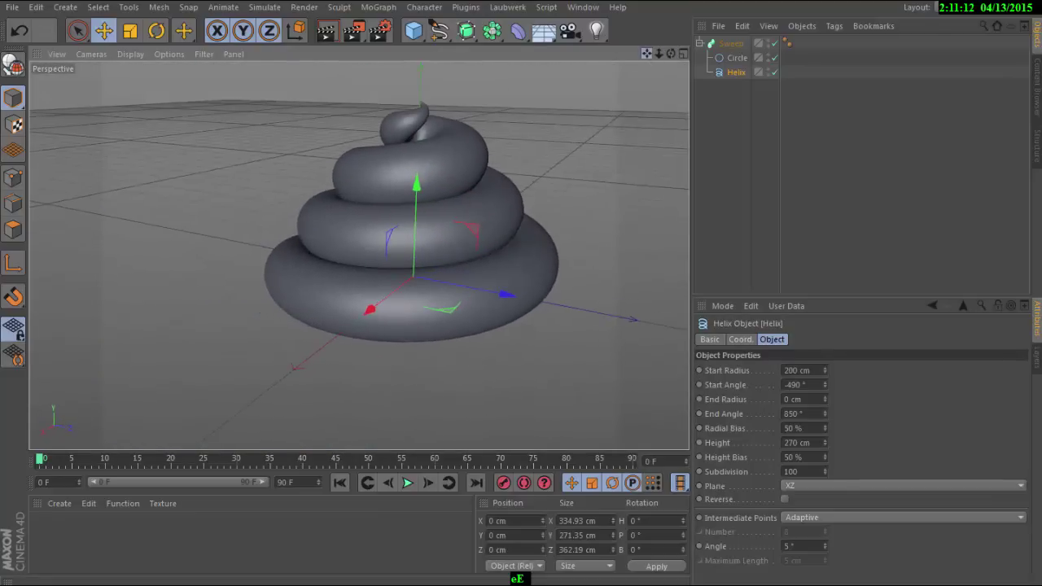
pyautogui.moveTo(646, 54)
pyautogui.mouseDown()
pyautogui.moveTo(635, 54)
pyautogui.moveTo(671, 65)
pyautogui.mouseUp()
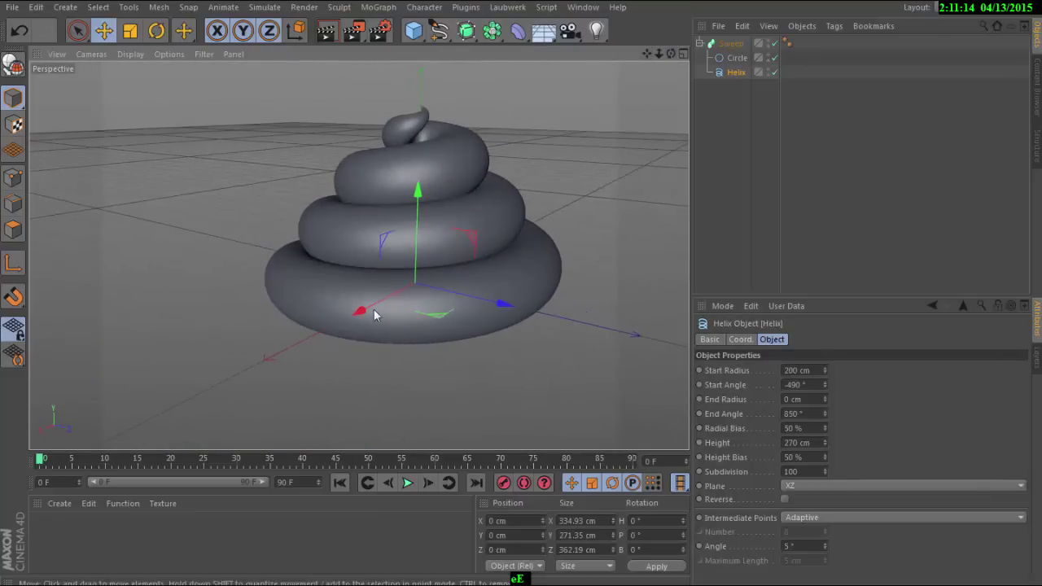
# - Create a new material Mat and apply it to the Sweep
pyautogui.click(65, 531)
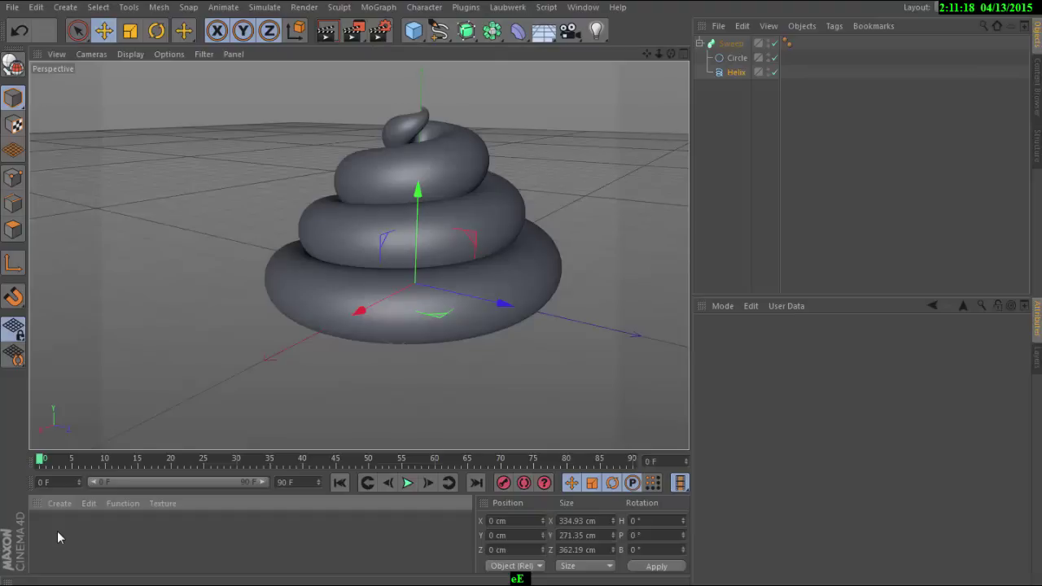
pyautogui.doubleClick(58, 533)
pyautogui.moveTo(46, 530)
pyautogui.mouseDown()
pyautogui.moveTo(540, 153)
pyautogui.moveTo(728, 44)
pyautogui.mouseUp()
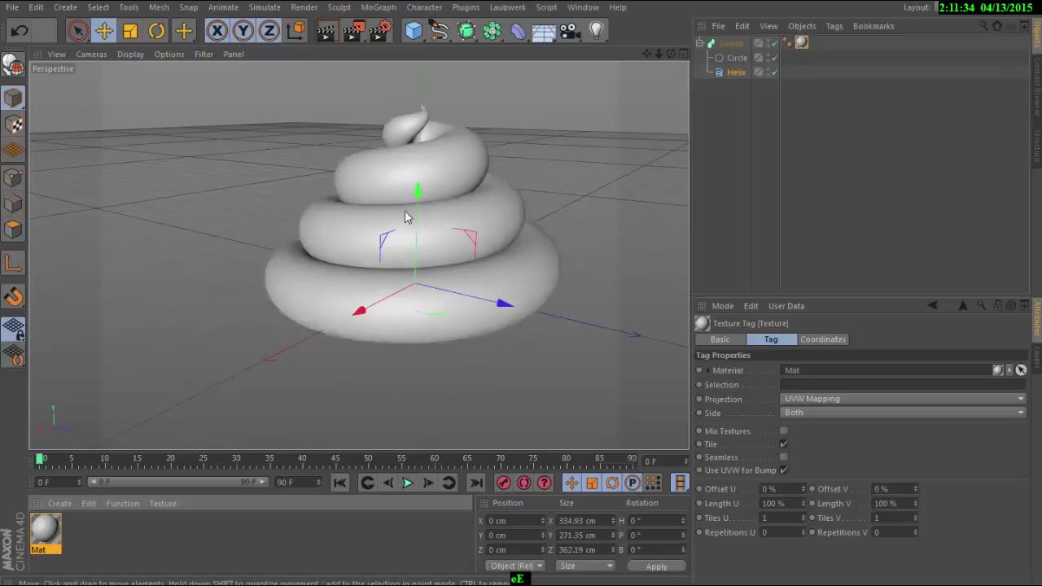
# - Set Mat's Color channel to a dark gold in the Color Picker
pyautogui.doubleClick(46, 529)
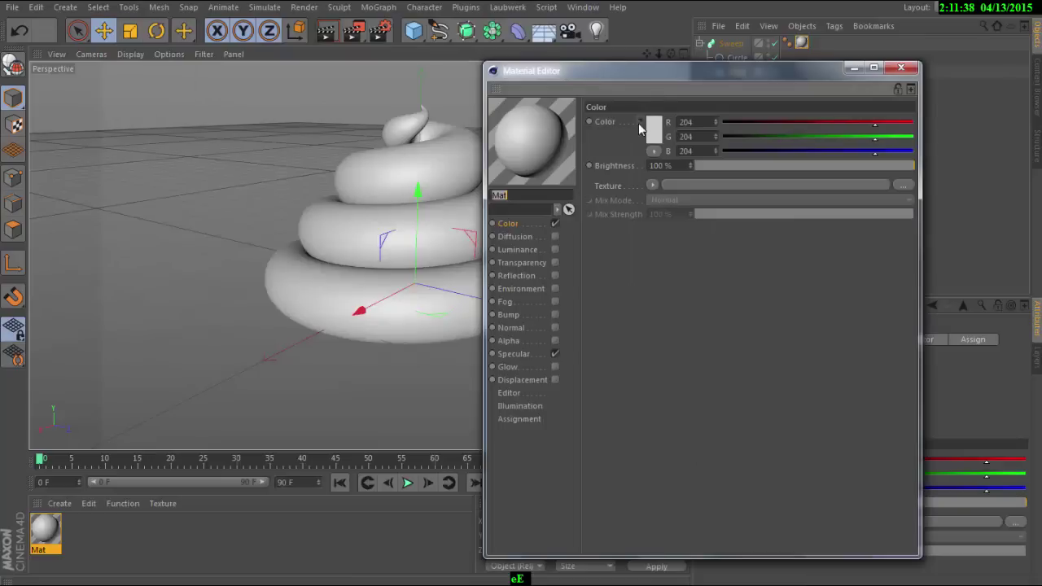
pyautogui.click(512, 226)
pyautogui.click(650, 144)
pyautogui.moveTo(640, 74)
pyautogui.mouseDown()
pyautogui.moveTo(739, 123)
pyautogui.moveTo(735, 141)
pyautogui.mouseUp()
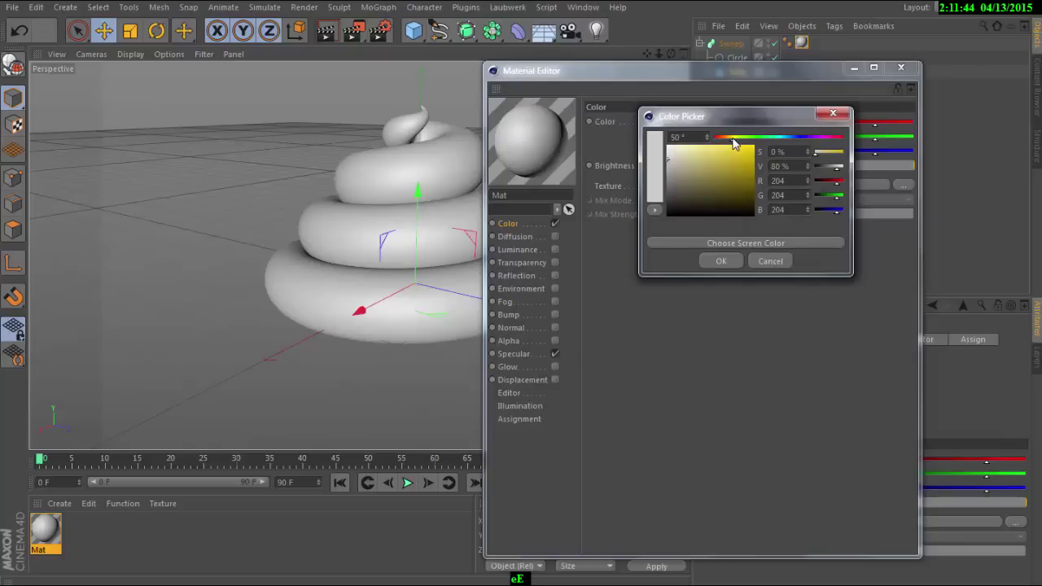
pyautogui.moveTo(735, 144); pyautogui.dragTo(732, 143)
pyautogui.click(726, 162)
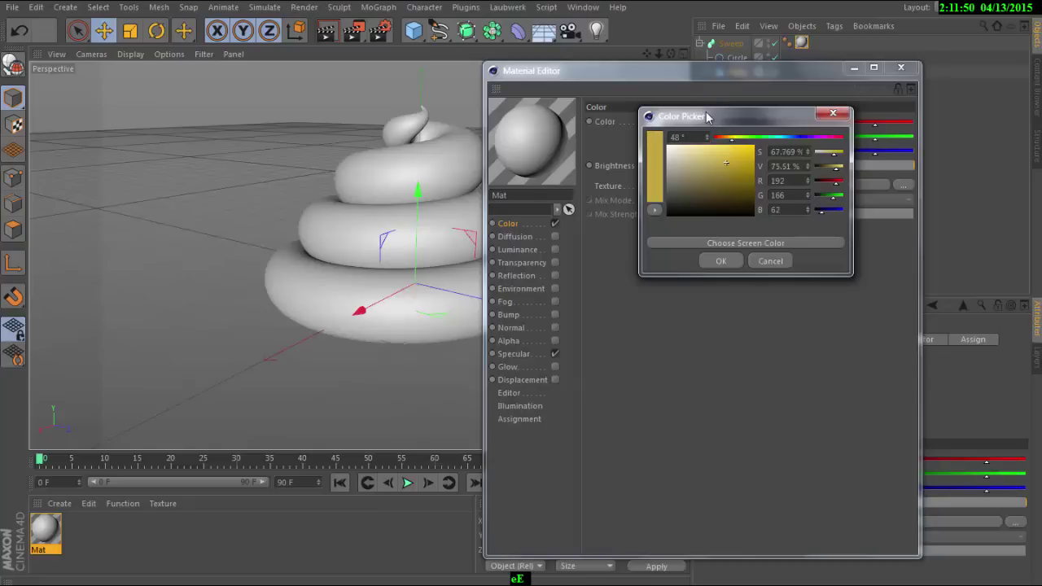
pyautogui.moveTo(725, 164); pyautogui.dragTo(727, 192)
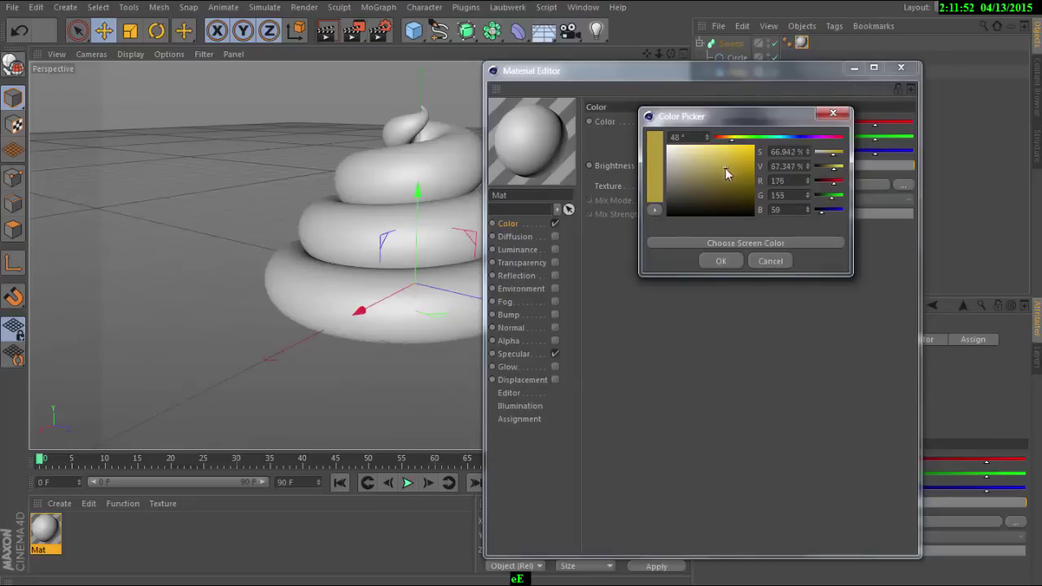
pyautogui.click(739, 257)
# - Brighten Mat's colour to a saturated yellow, RGB 205, 170, 32
pyautogui.click(661, 131)
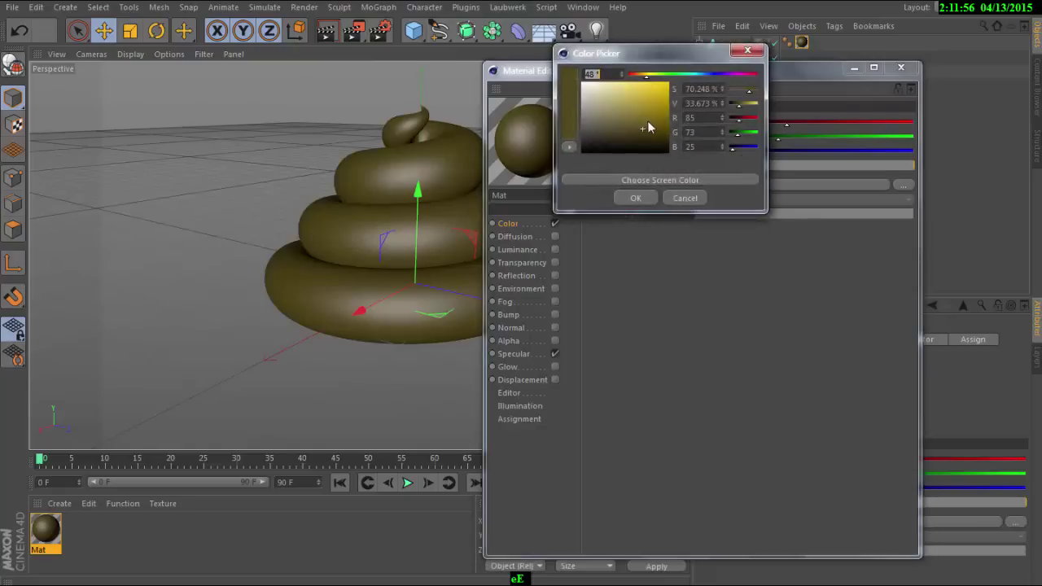
pyautogui.moveTo(642, 127)
pyautogui.mouseDown()
pyautogui.moveTo(643, 102)
pyautogui.moveTo(653, 111)
pyautogui.mouseUp()
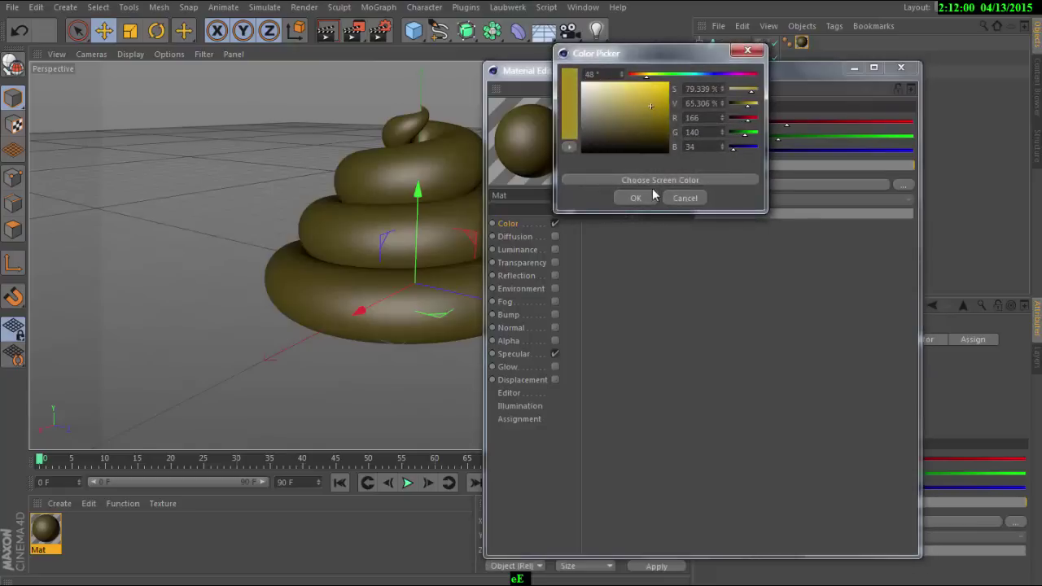
pyautogui.moveTo(650, 114); pyautogui.dragTo(655, 99)
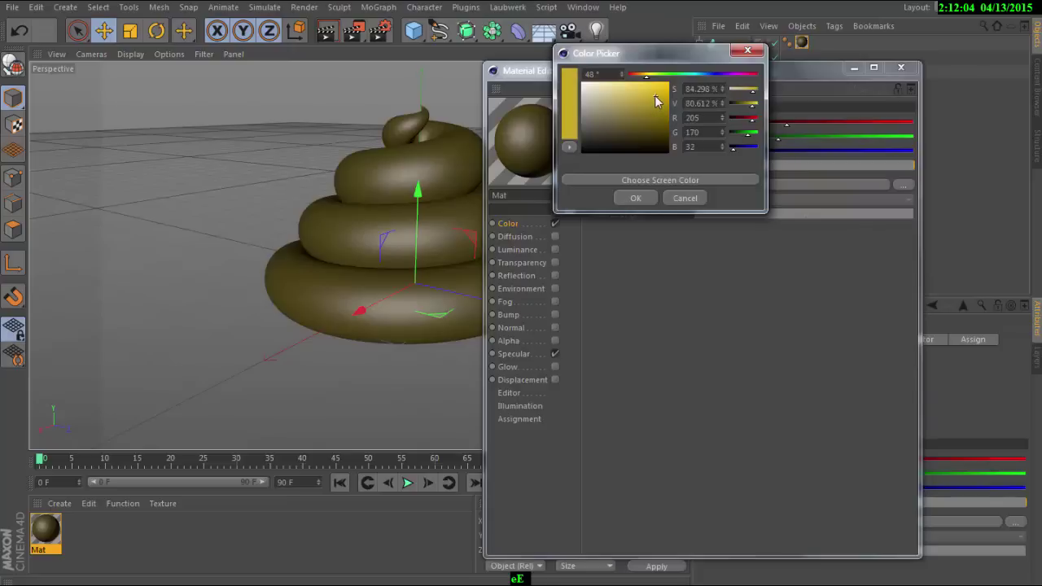
pyautogui.click(635, 197)
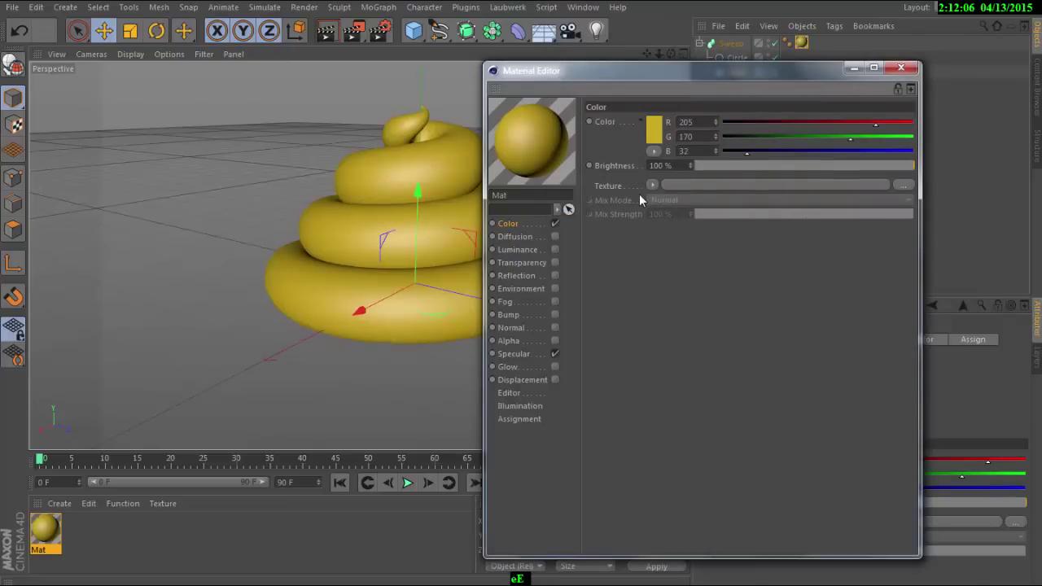
# - Load a Layer shader into Mat's Color texture, undoing an accidental Filter shader
pyautogui.moveTo(605, 78); pyautogui.dragTo(718, 96)
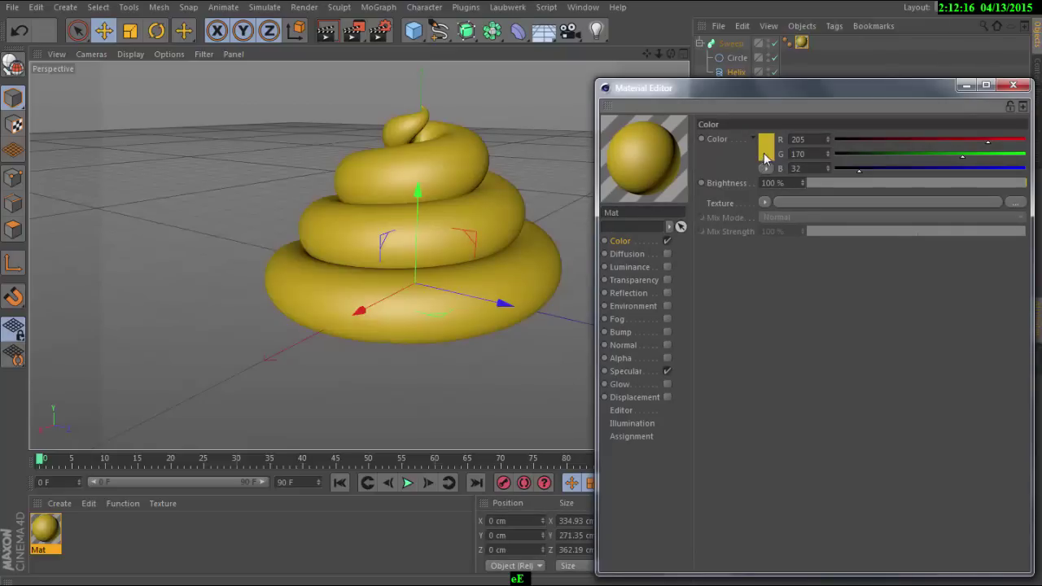
pyautogui.click(766, 203)
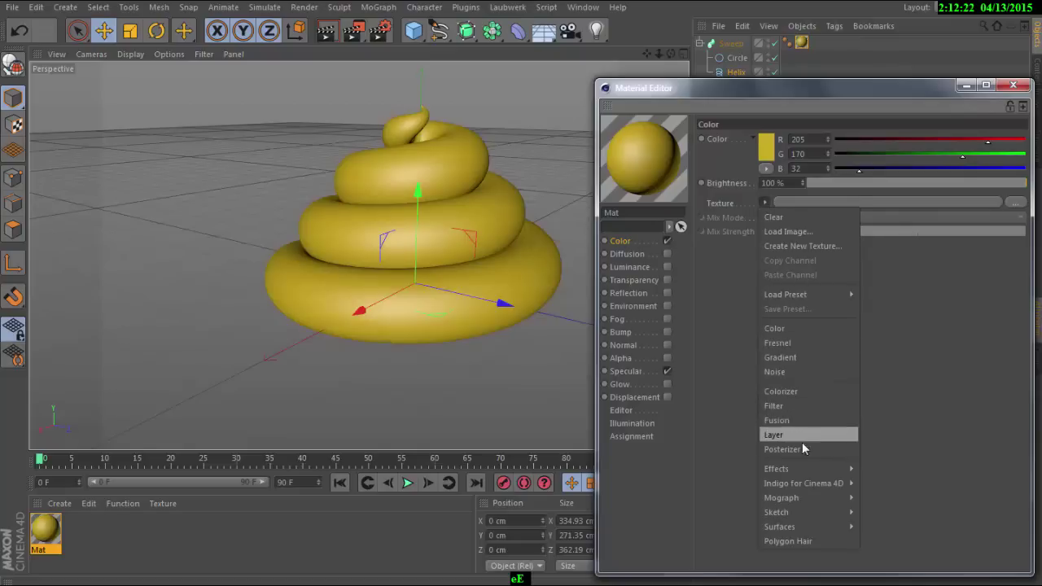
pyautogui.click(787, 404)
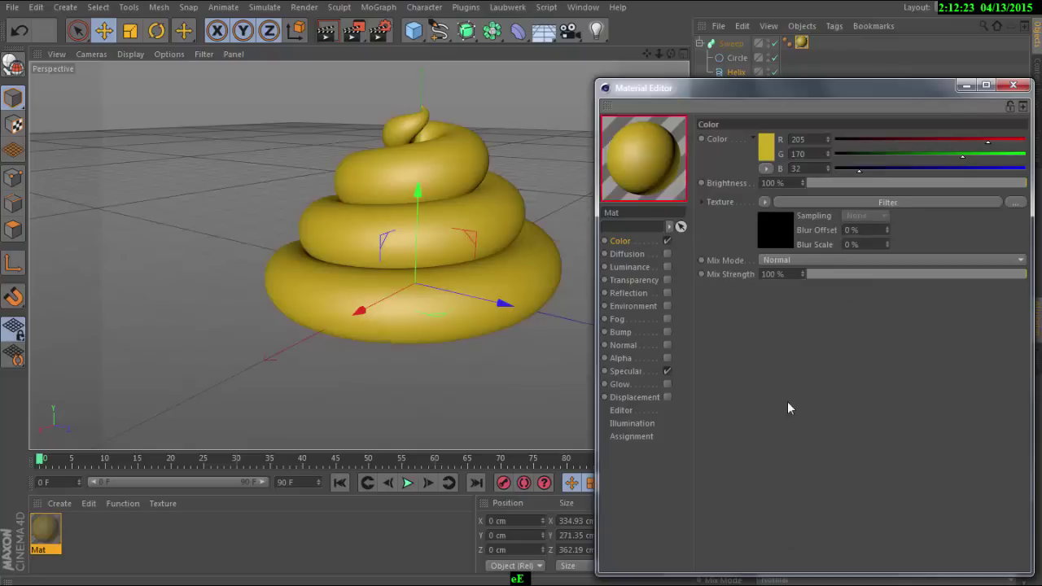
pyautogui.hotkey('ctrl', 'z')
pyautogui.click(765, 203)
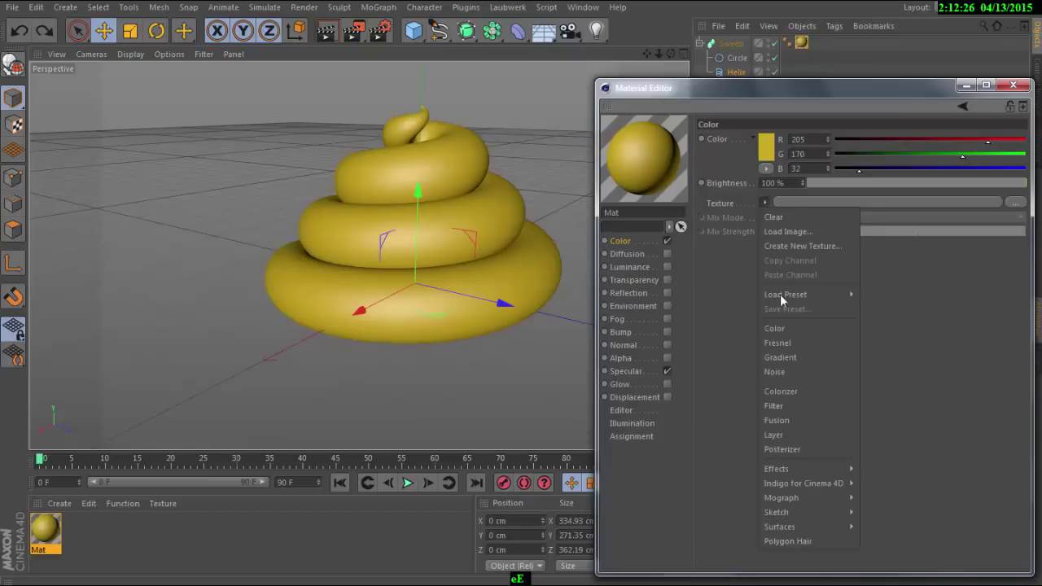
pyautogui.click(789, 434)
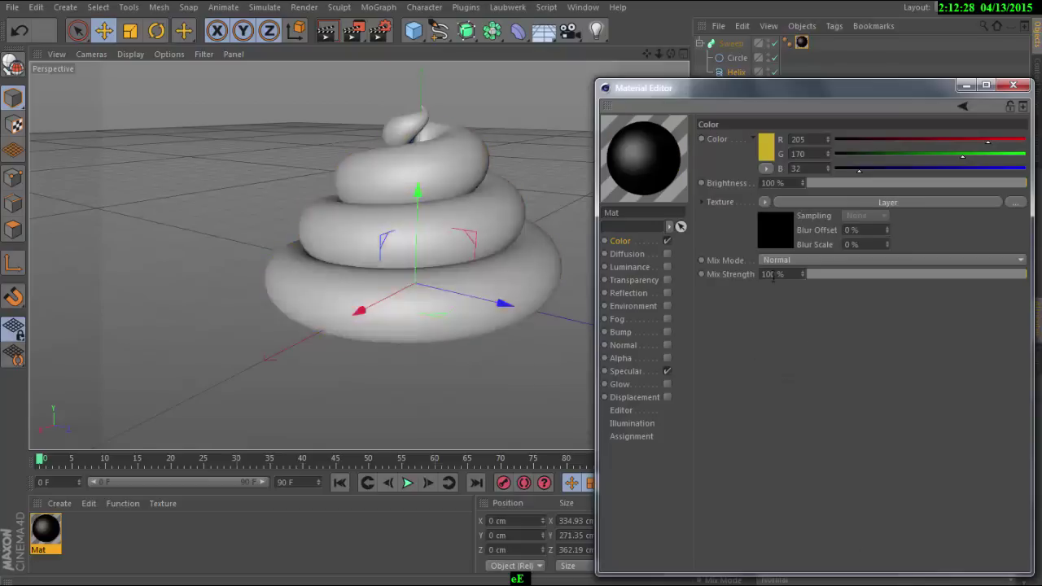
# - Add a Turbulence Noise layer with 1000 % Global Scale to the Layer shader
pyautogui.click(774, 224)
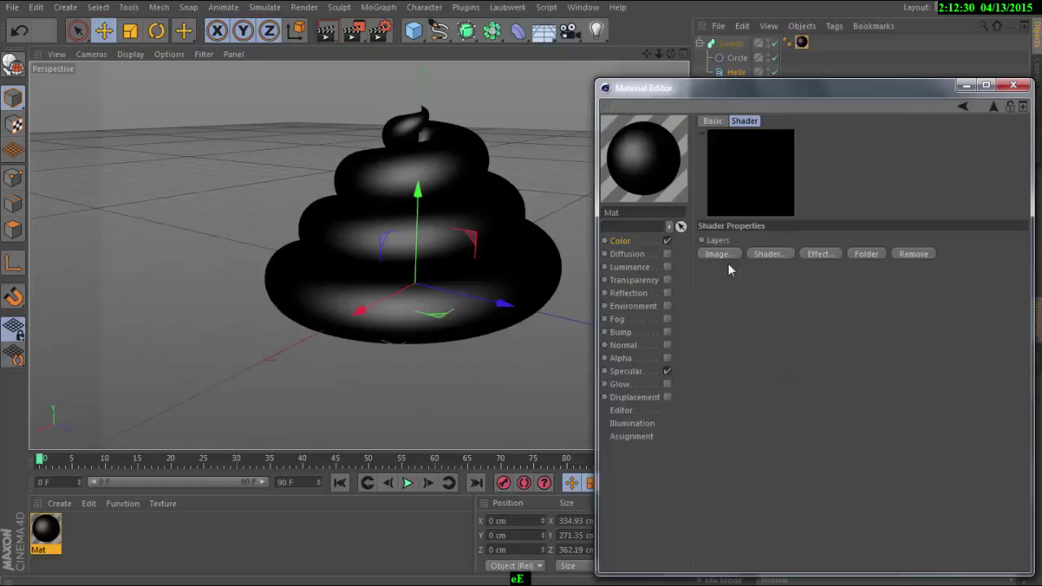
pyautogui.click(773, 253)
pyautogui.click(813, 330)
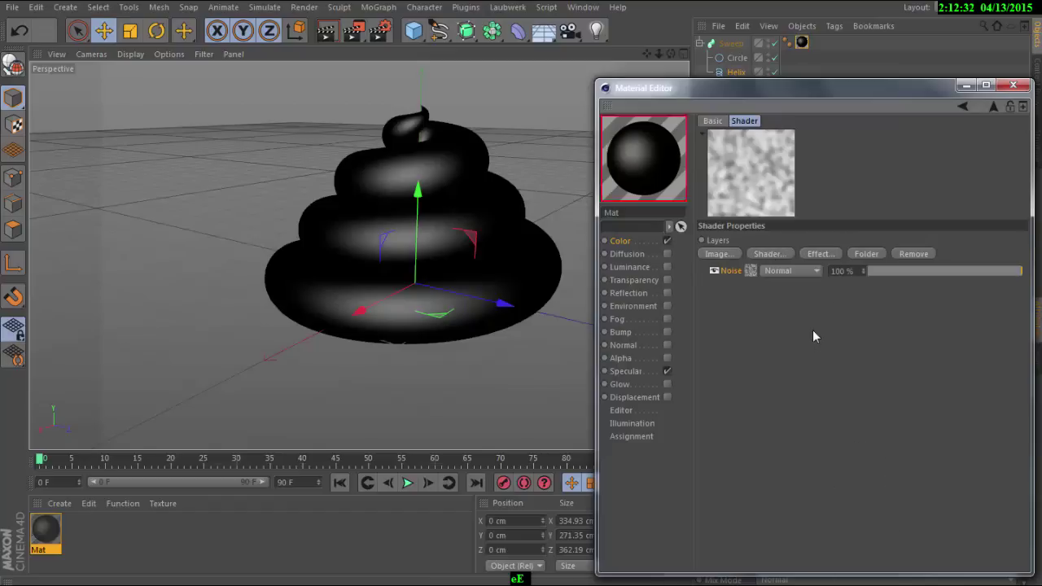
pyautogui.click(750, 271)
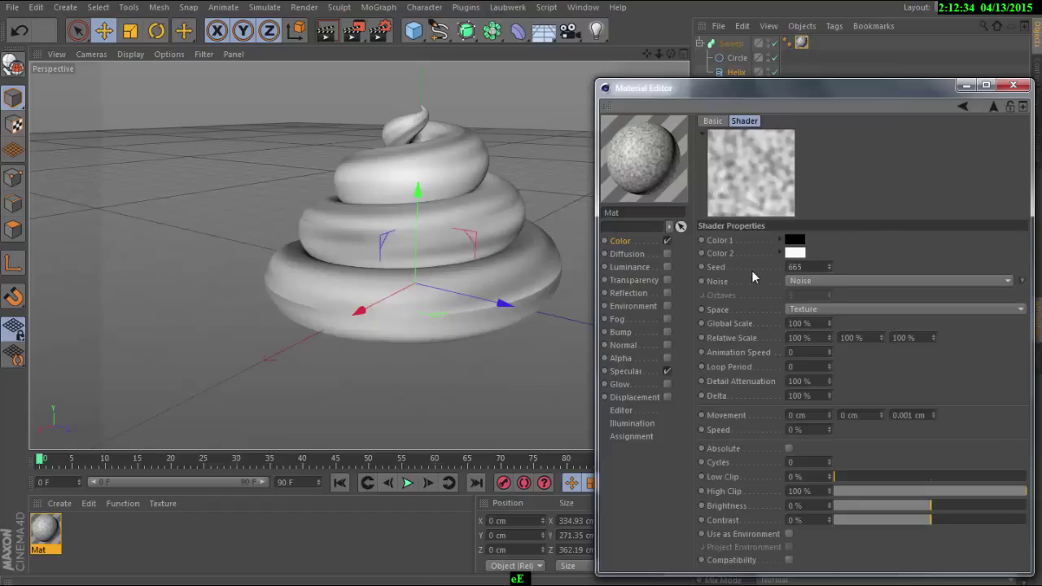
pyautogui.click(821, 281)
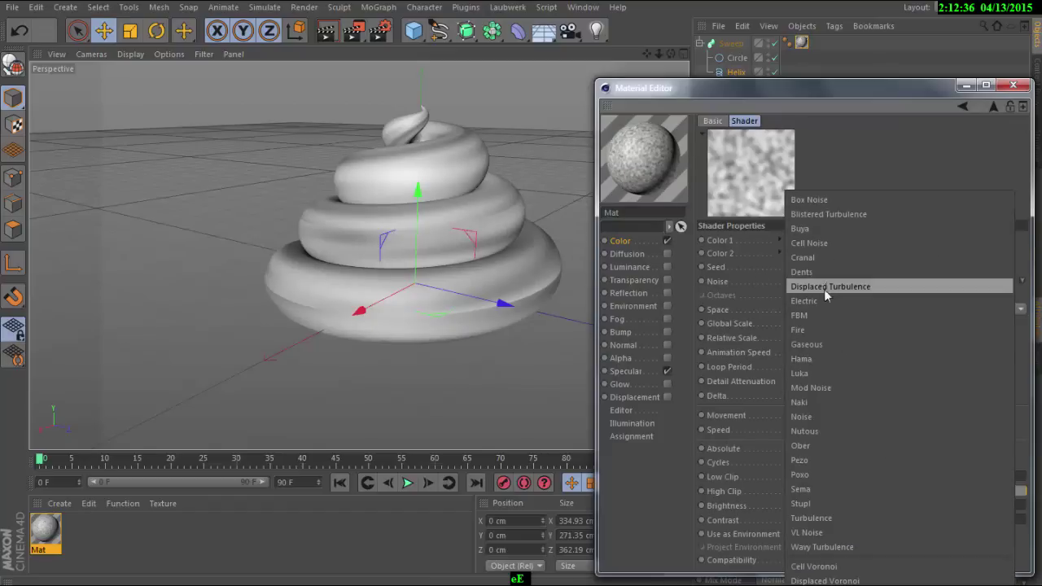
pyautogui.click(856, 521)
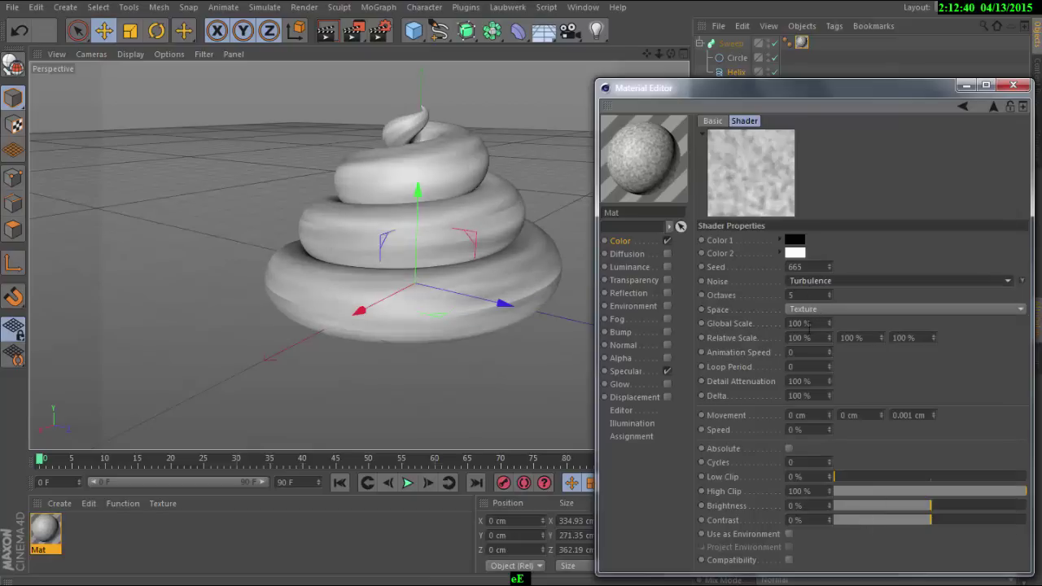
pyautogui.click(810, 323)
pyautogui.write('1')
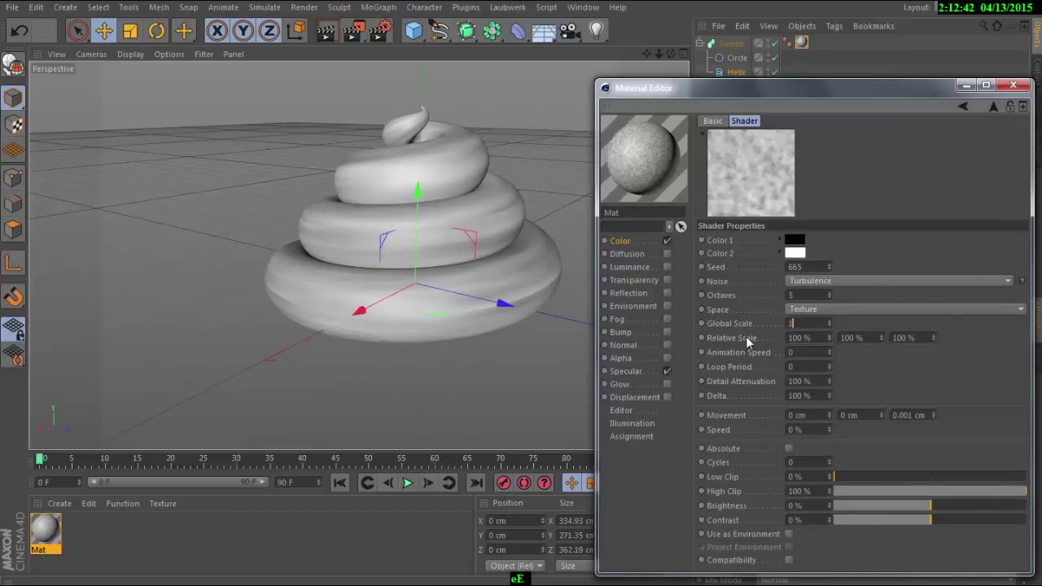
pyautogui.write('000')
pyautogui.press('Return')
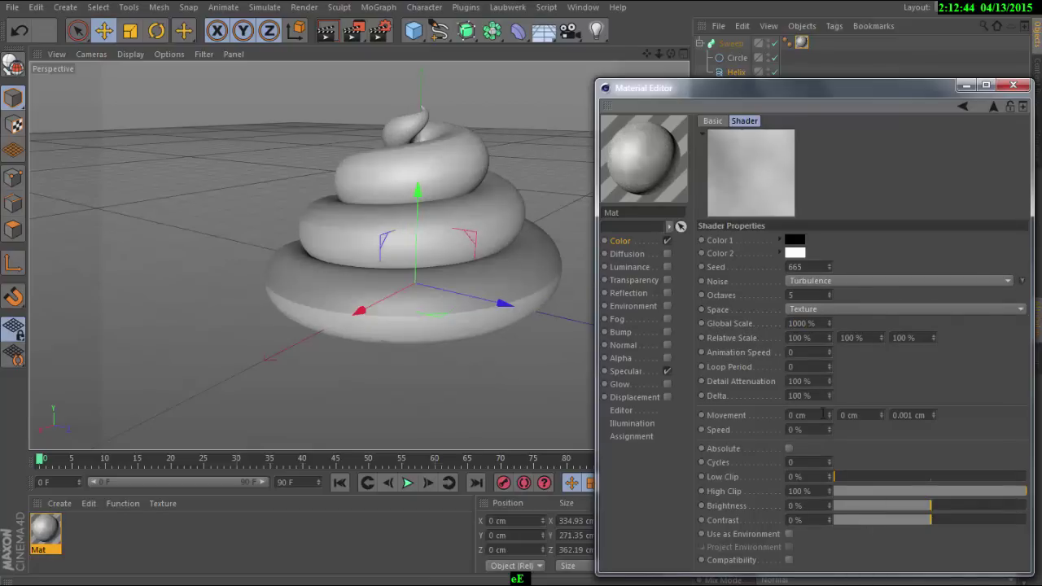
# - Add a second Noise layer set to Buya with Absolute on, then close the Material Editor
pyautogui.click(628, 243)
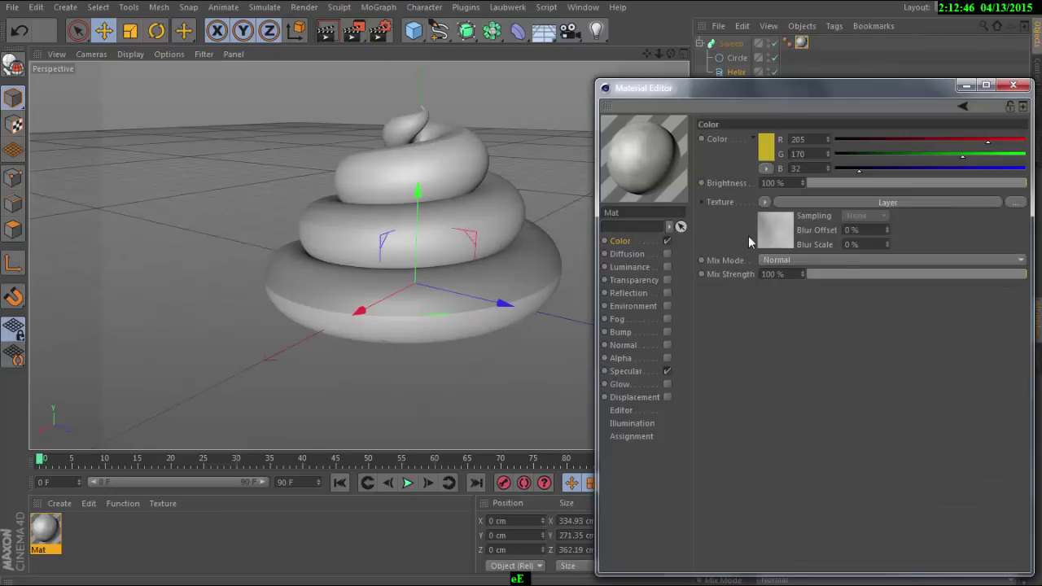
pyautogui.click(760, 238)
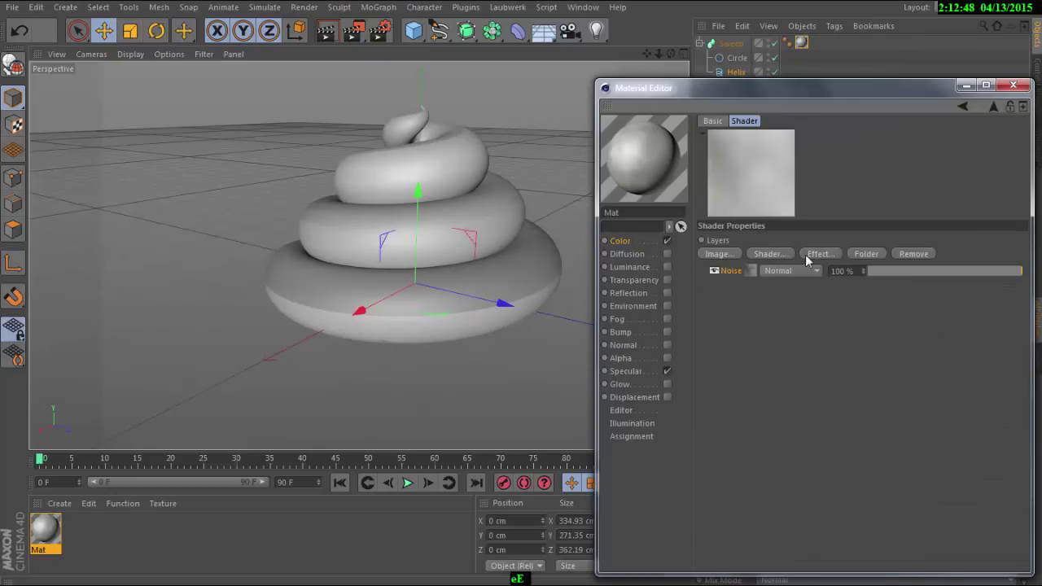
pyautogui.click(782, 259)
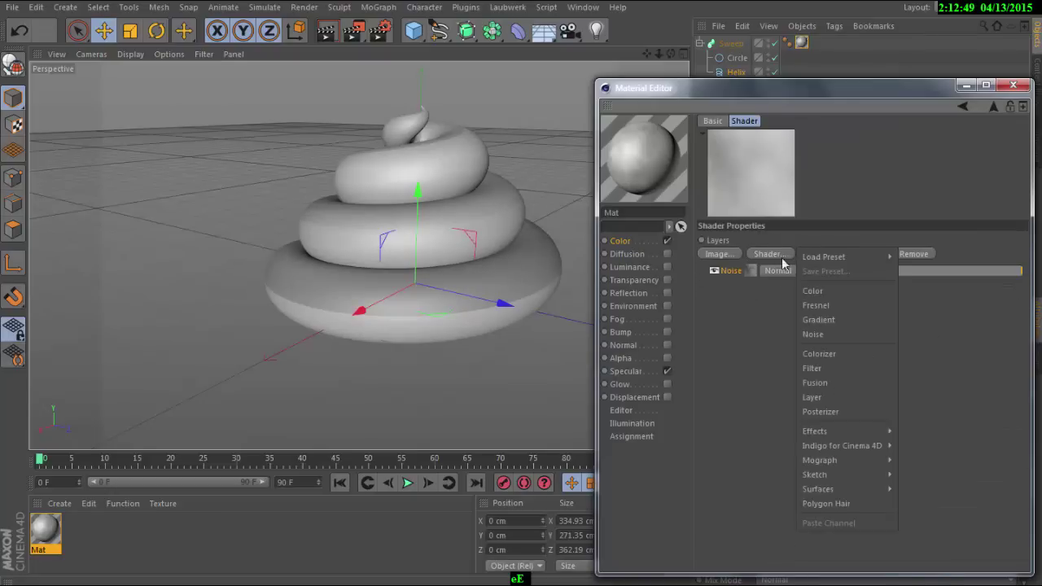
pyautogui.click(828, 335)
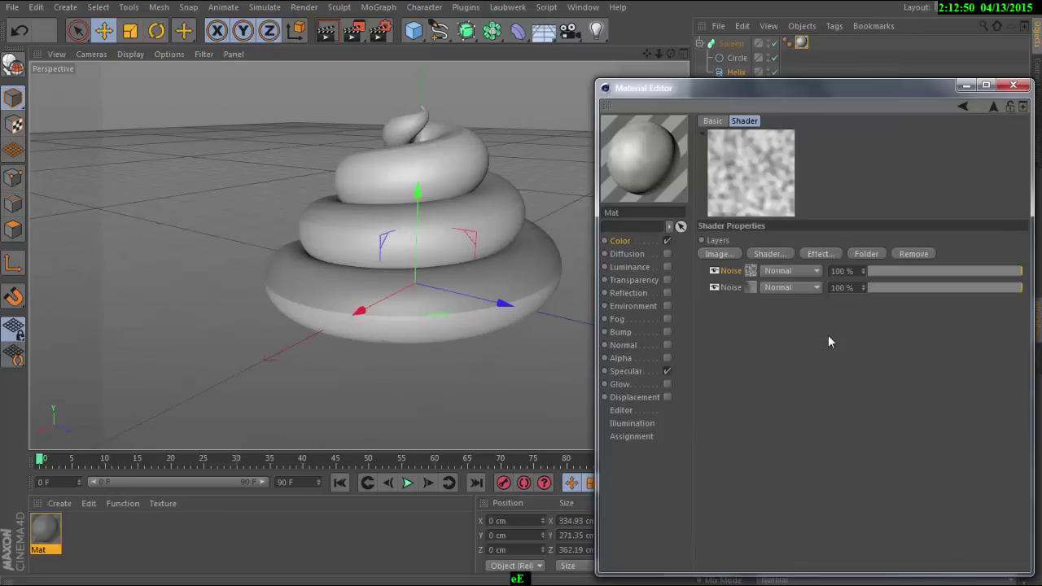
pyautogui.click(751, 272)
pyautogui.click(825, 281)
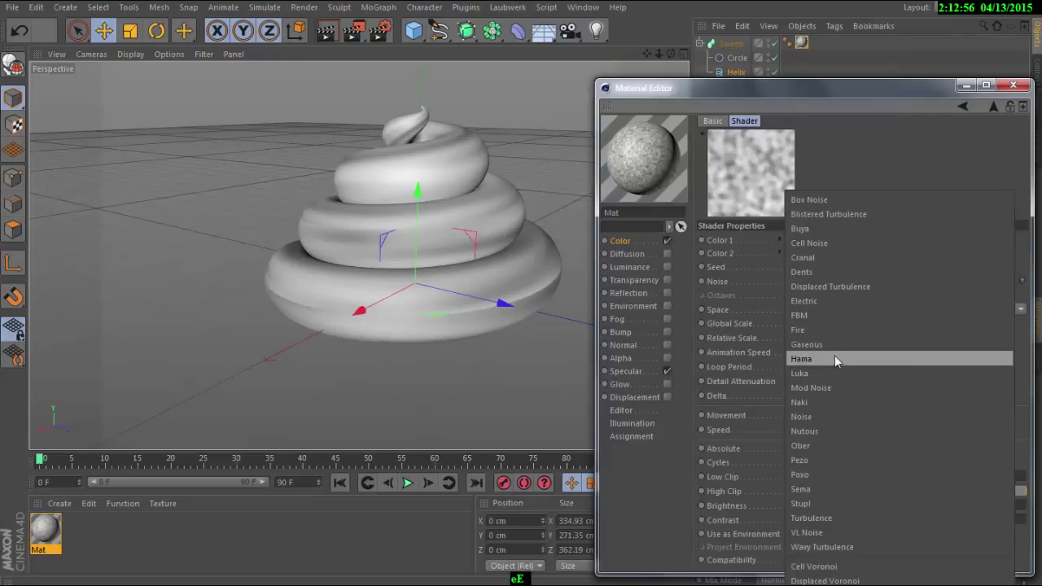
pyautogui.click(818, 229)
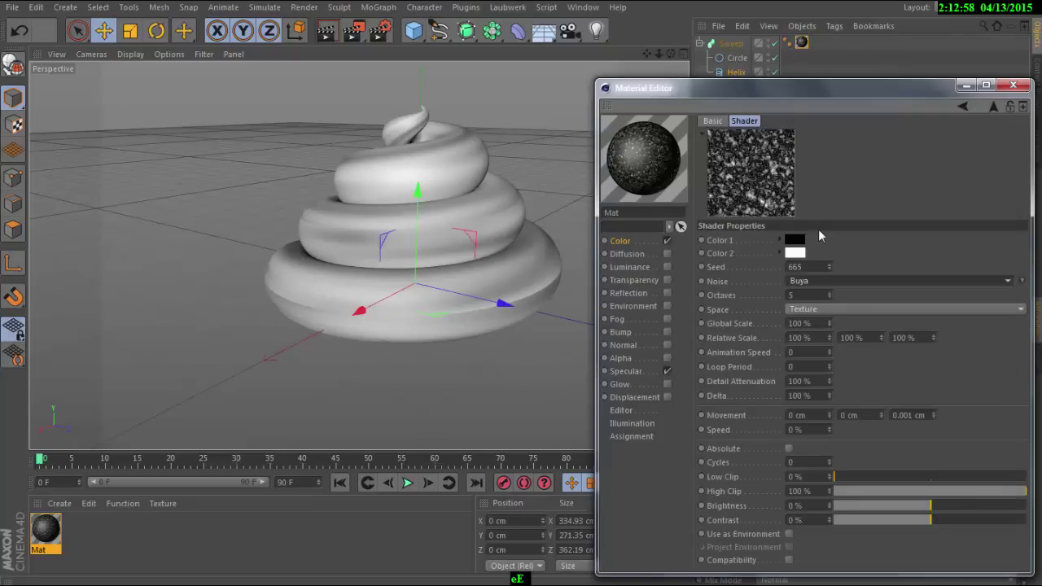
pyautogui.click(790, 448)
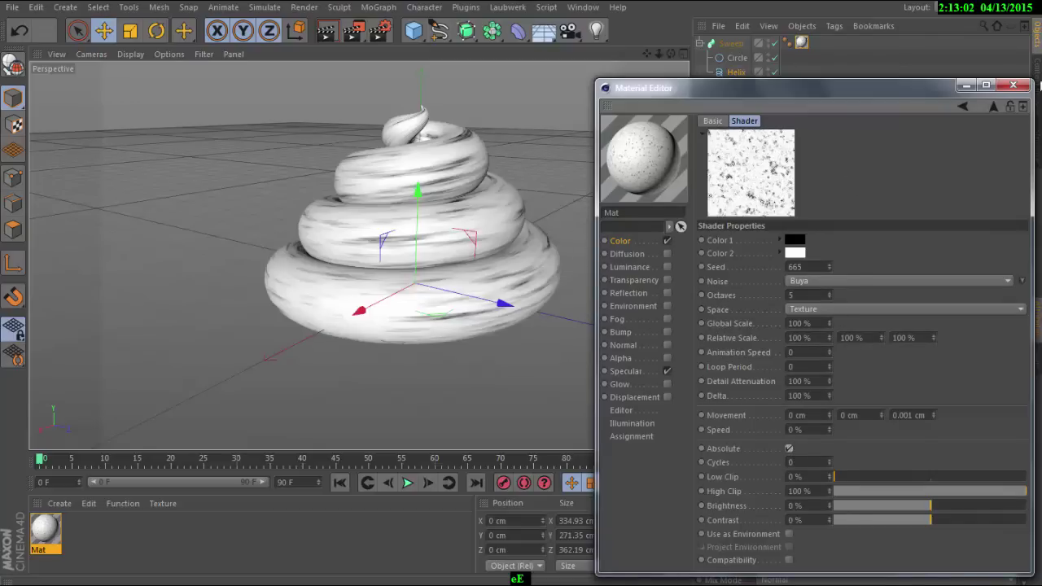
pyautogui.click(1013, 84)
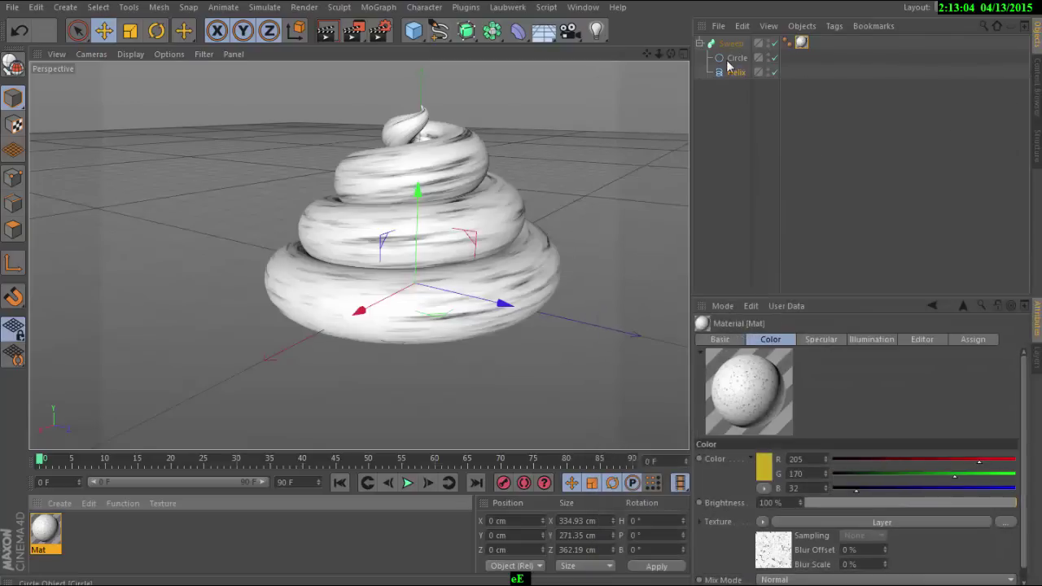
# - Switch the Sweep texture tag's projection from Flat to Cubic and inspect the mapping
pyautogui.click(802, 44)
pyautogui.click(831, 400)
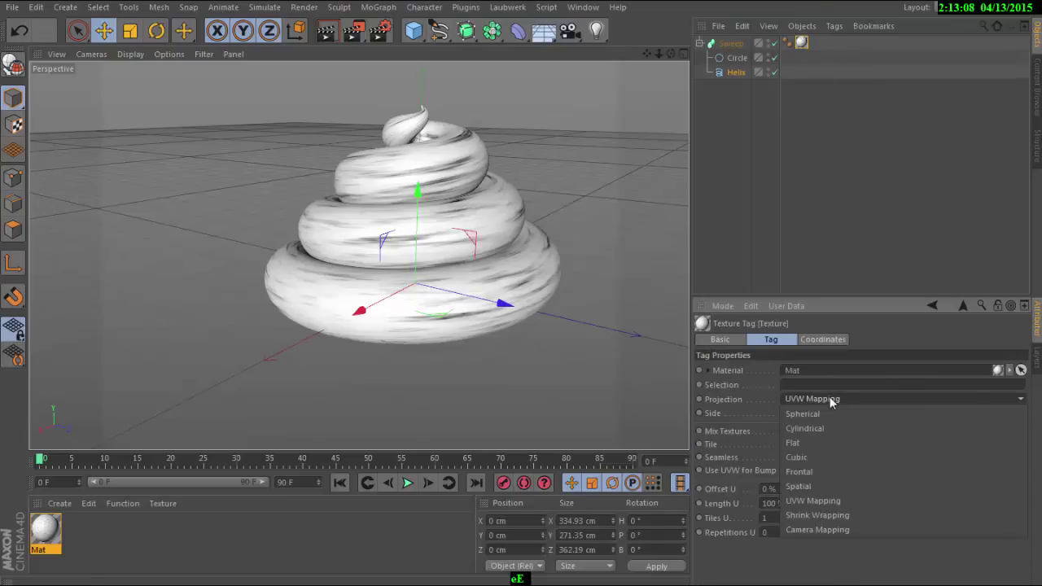
pyautogui.click(829, 74)
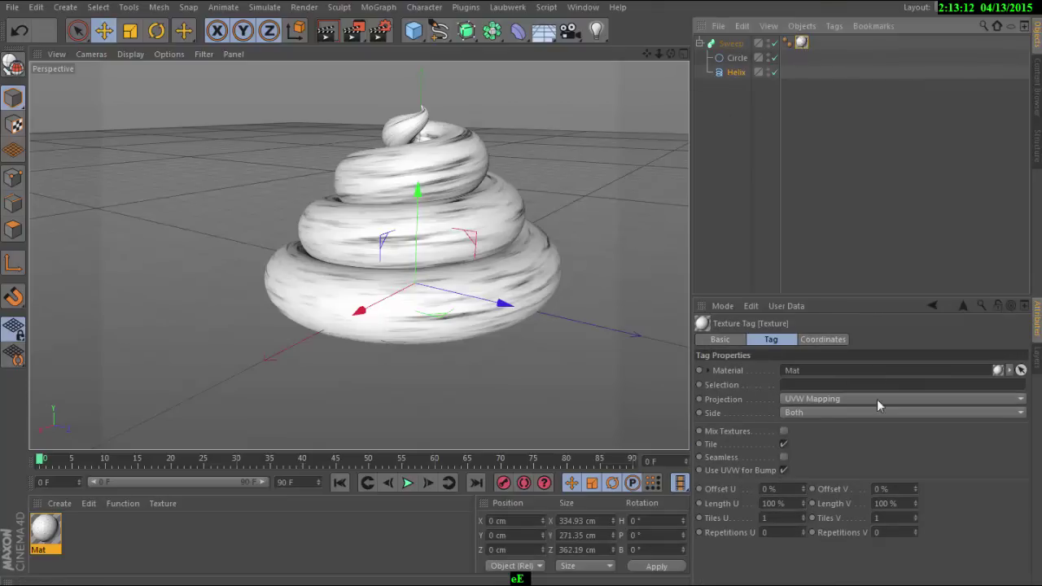
pyautogui.click(839, 398)
pyautogui.click(821, 444)
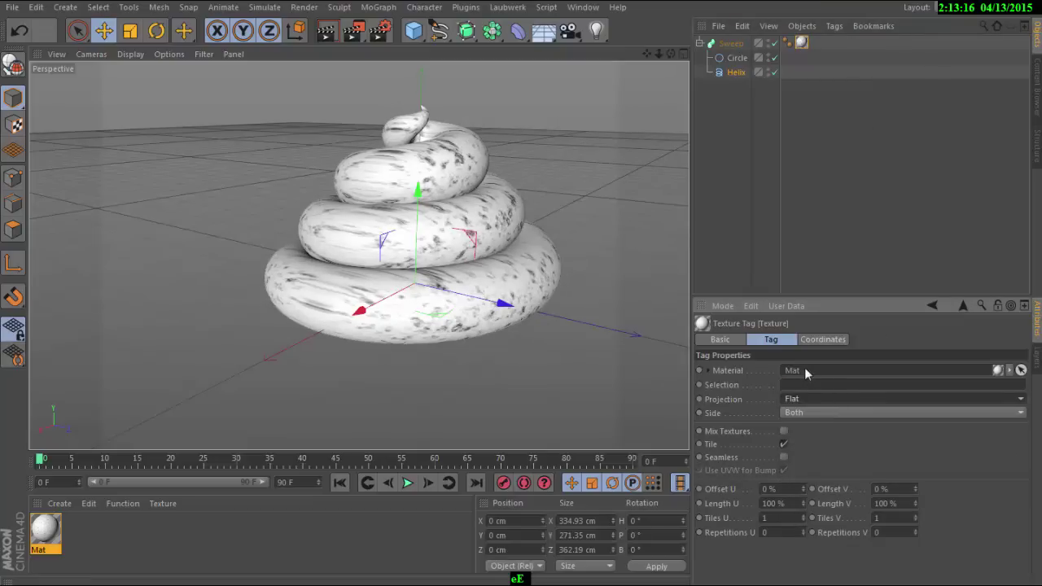
pyautogui.click(803, 397)
pyautogui.click(813, 453)
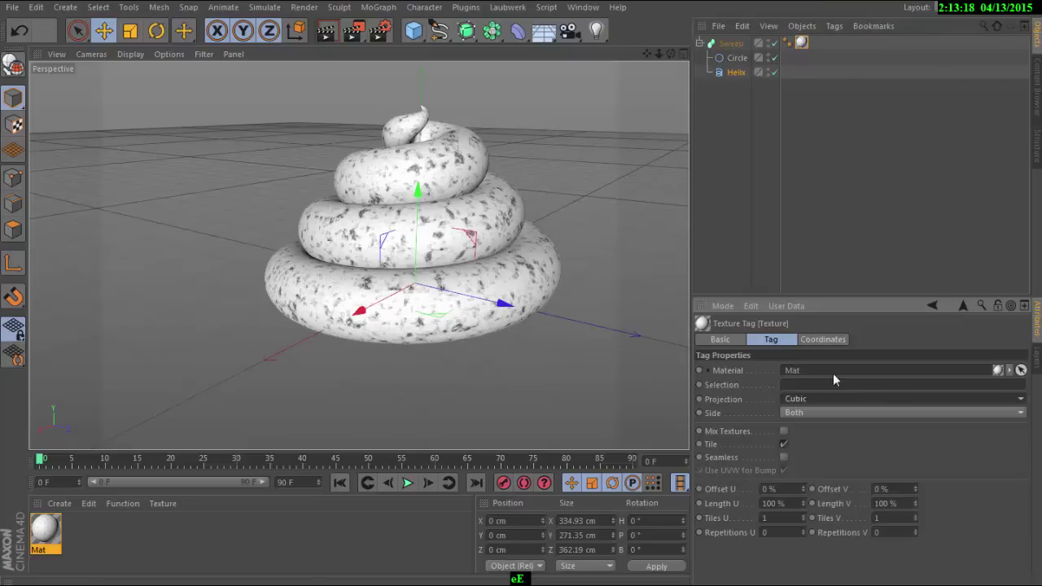
pyautogui.moveTo(671, 54); pyautogui.dragTo(643, 57)
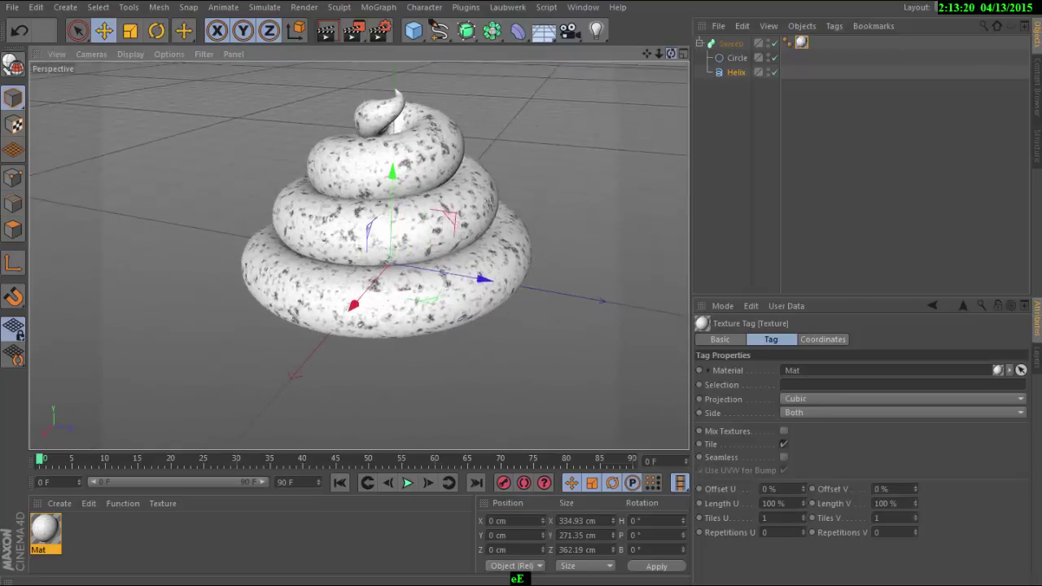
# - Set Mat's Color texture Mix Mode to Multiply over the yellow
pyautogui.doubleClick(46, 530)
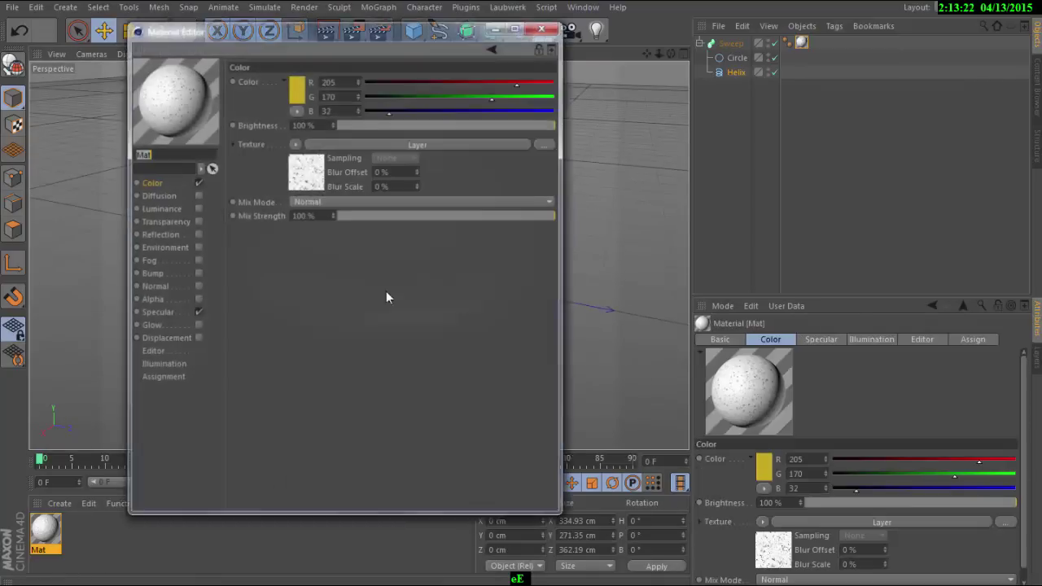
pyautogui.moveTo(317, 33); pyautogui.dragTo(705, 47)
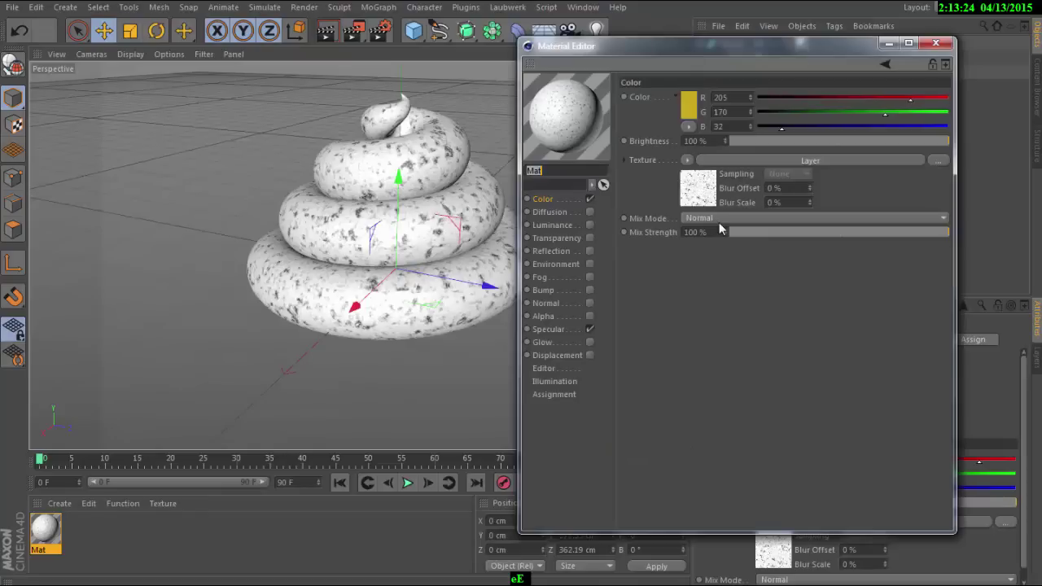
pyautogui.click(544, 198)
pyautogui.click(711, 219)
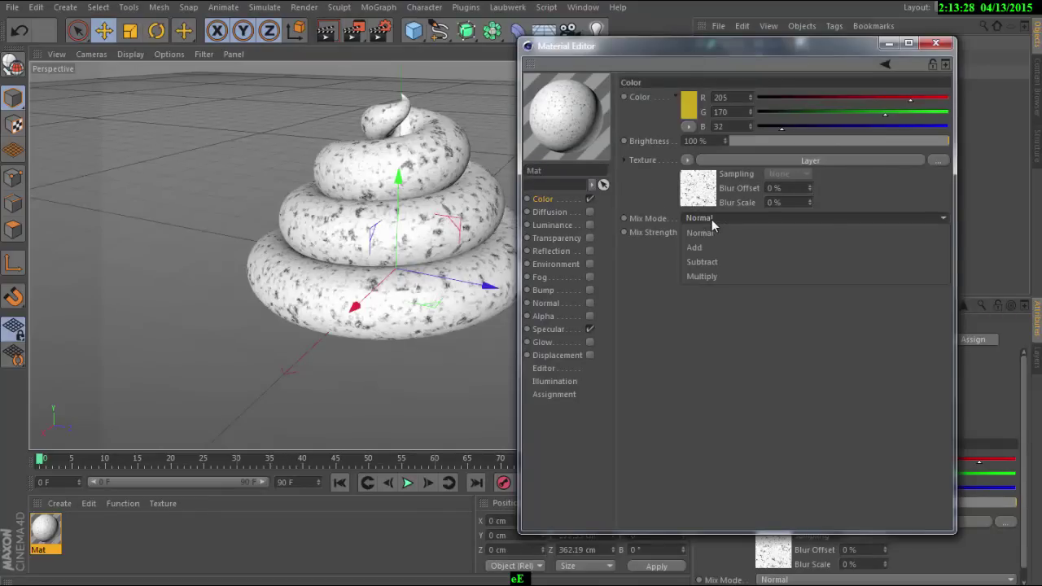
pyautogui.click(718, 275)
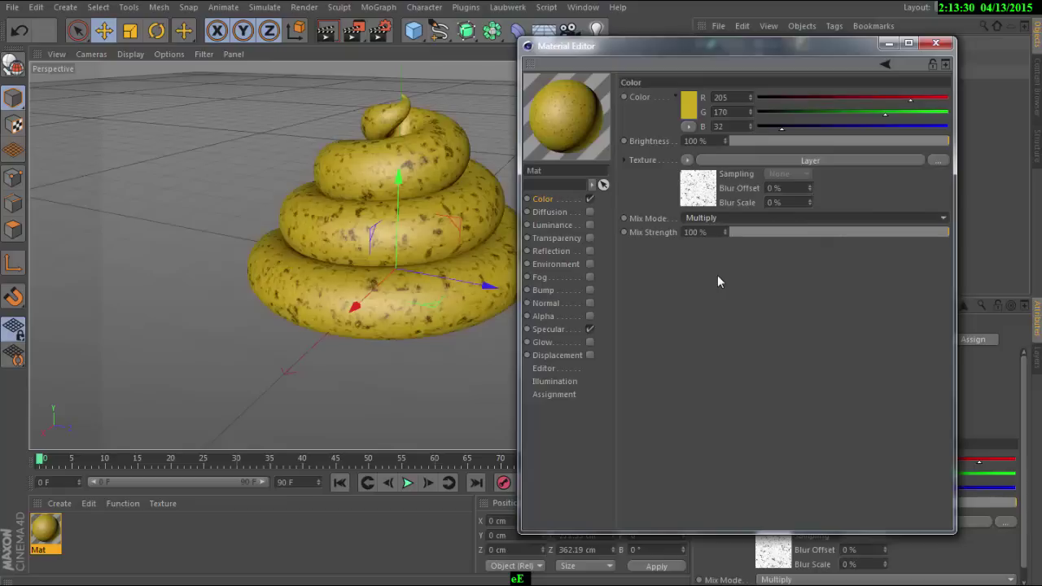
pyautogui.moveTo(740, 48); pyautogui.dragTo(819, 53)
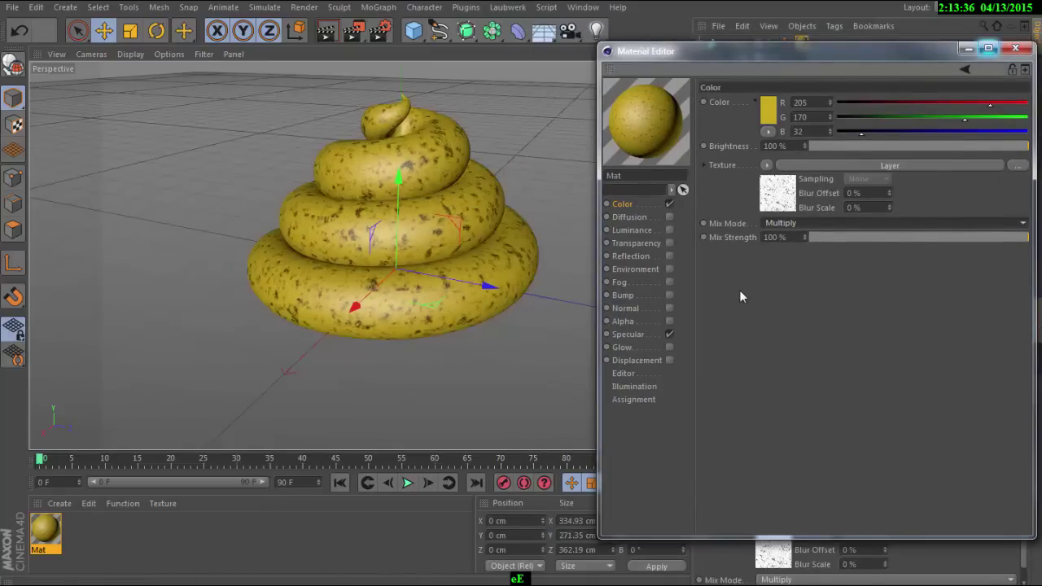
# - Enable Mat's Bump channel with a Buya Noise texture
pyautogui.click(626, 295)
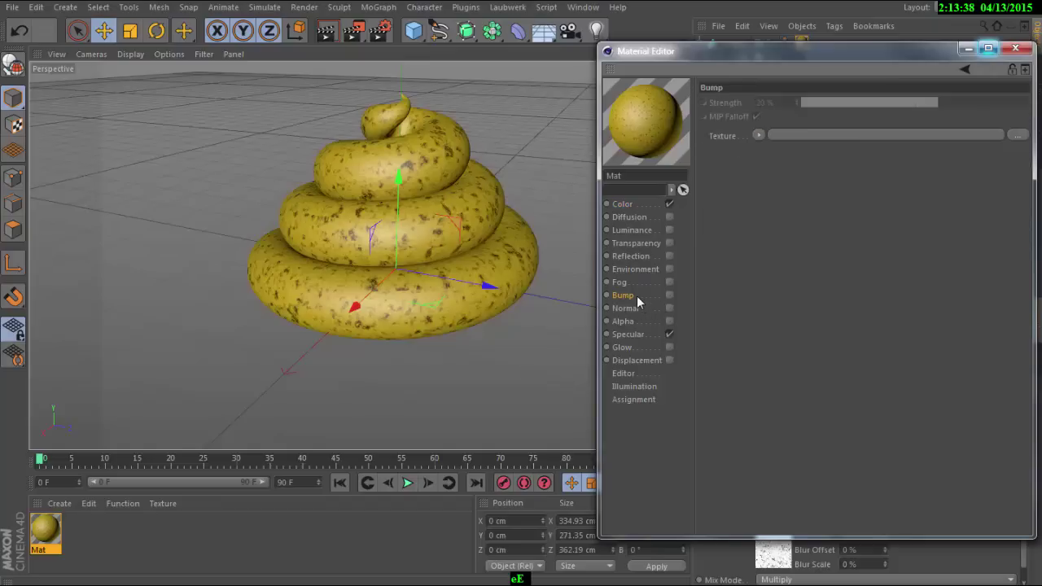
pyautogui.click(669, 295)
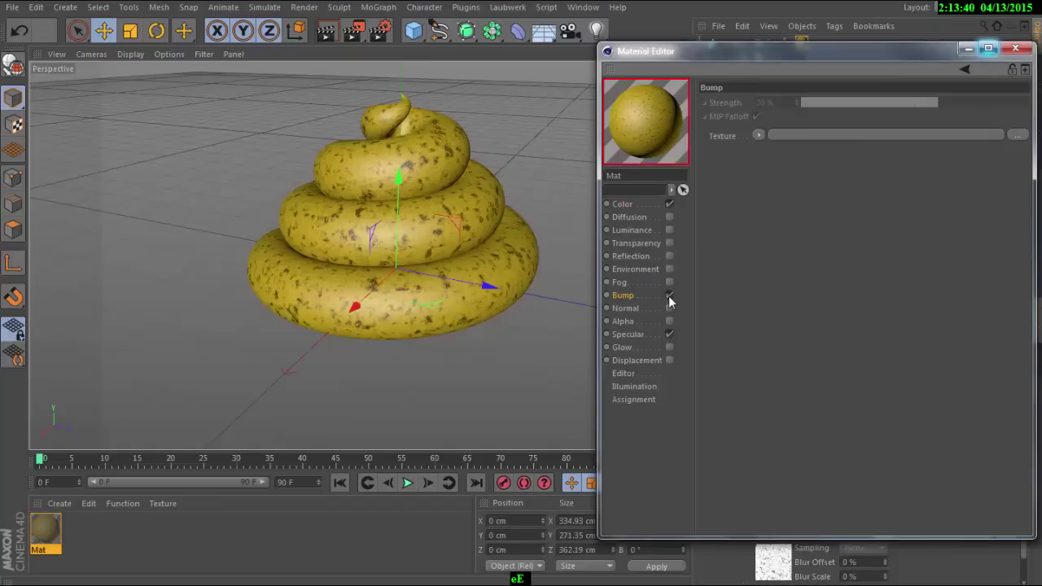
pyautogui.click(759, 135)
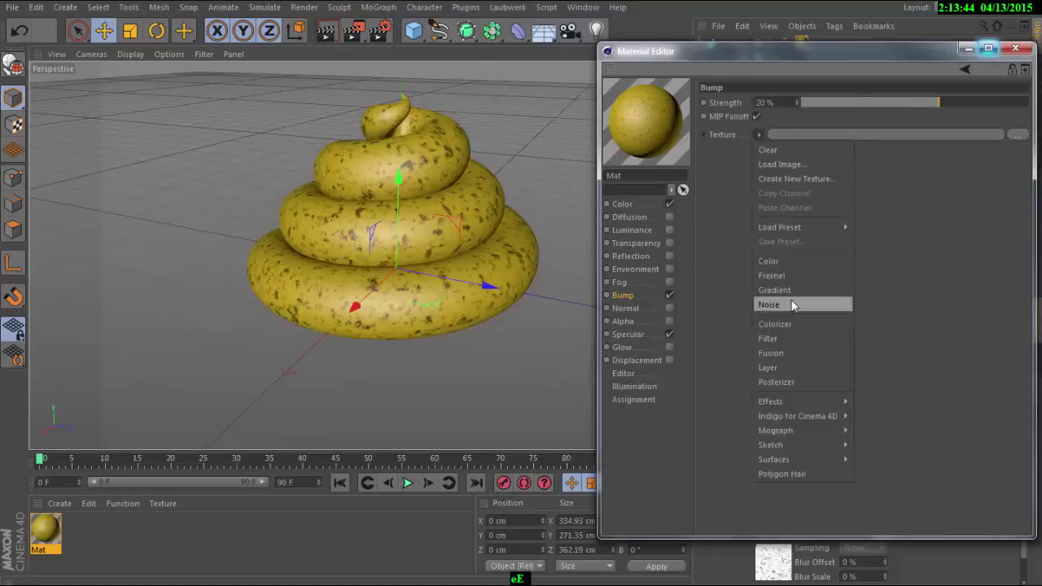
pyautogui.click(788, 304)
pyautogui.click(779, 162)
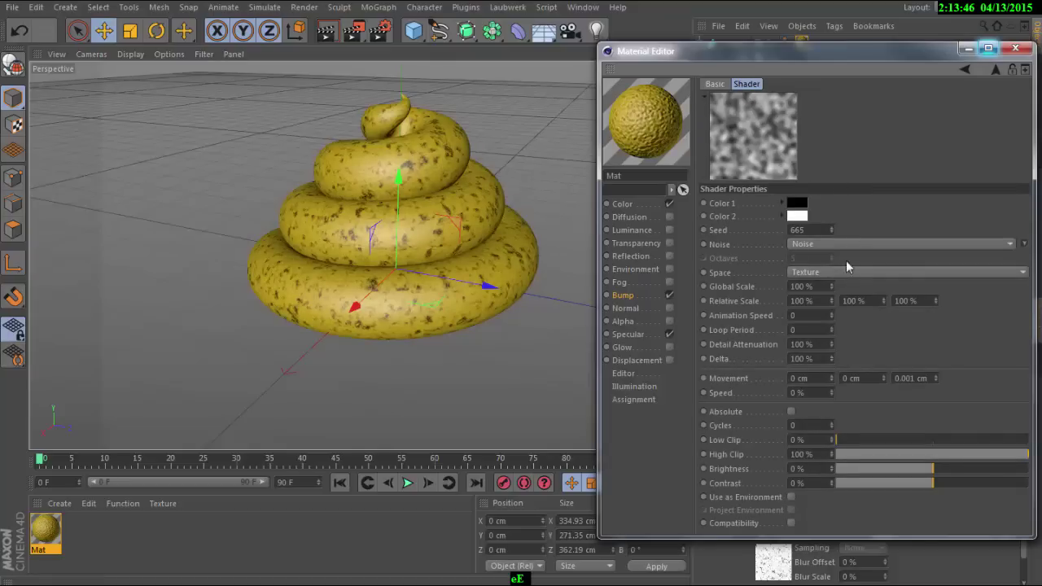
pyautogui.click(816, 243)
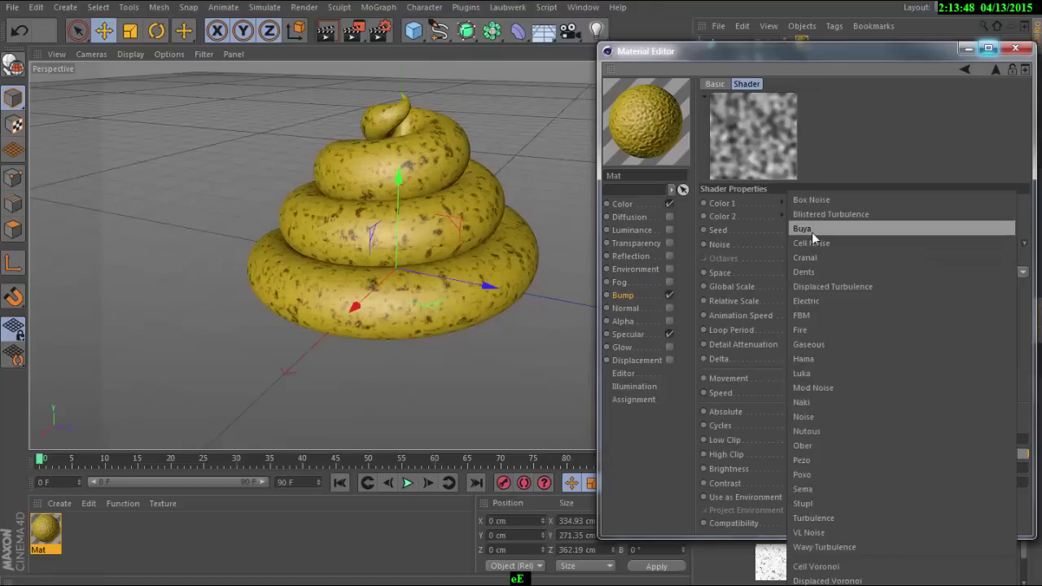
pyautogui.click(812, 231)
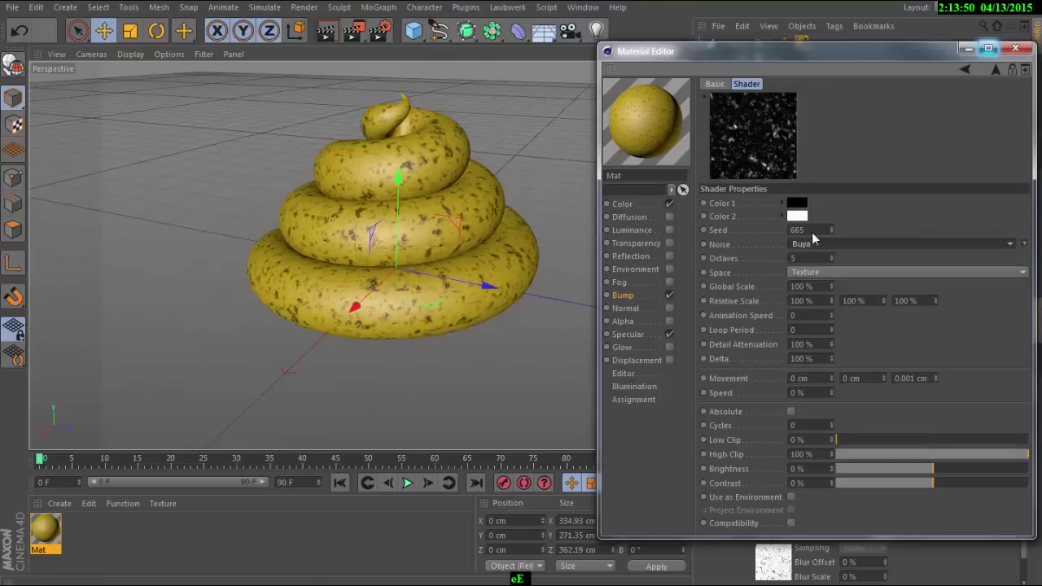
pyautogui.click(633, 298)
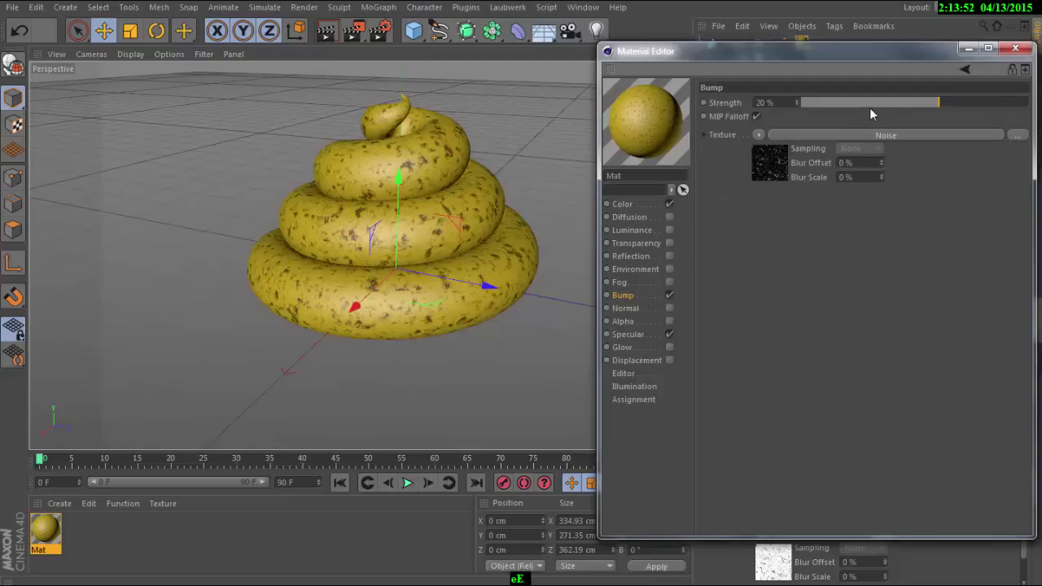
# - Raise the bump strength to 98 %
pyautogui.moveTo(899, 106); pyautogui.dragTo(940, 103)
pyautogui.click(1023, 103)
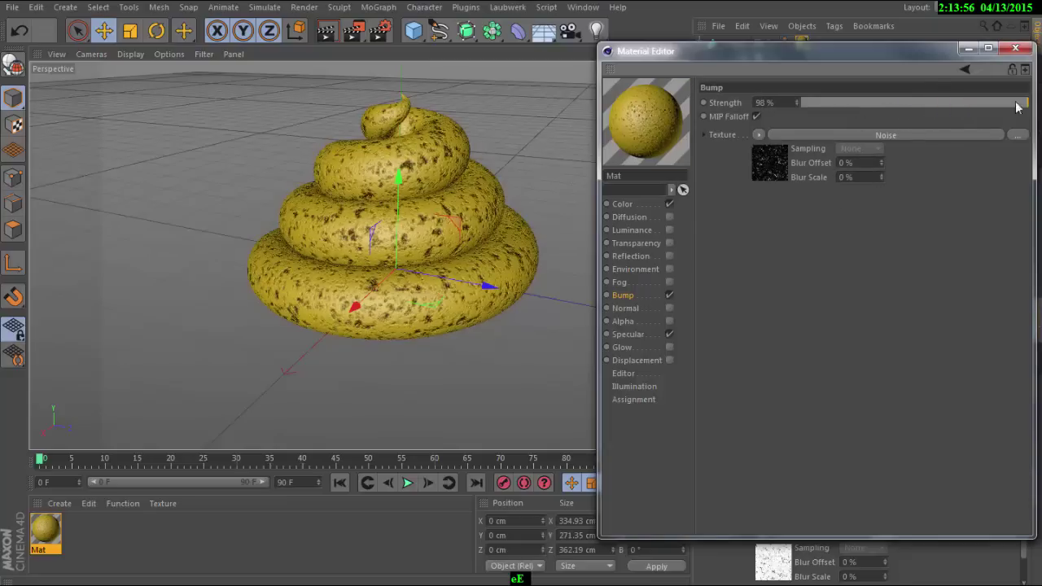
pyautogui.scroll(3, 432, 232)
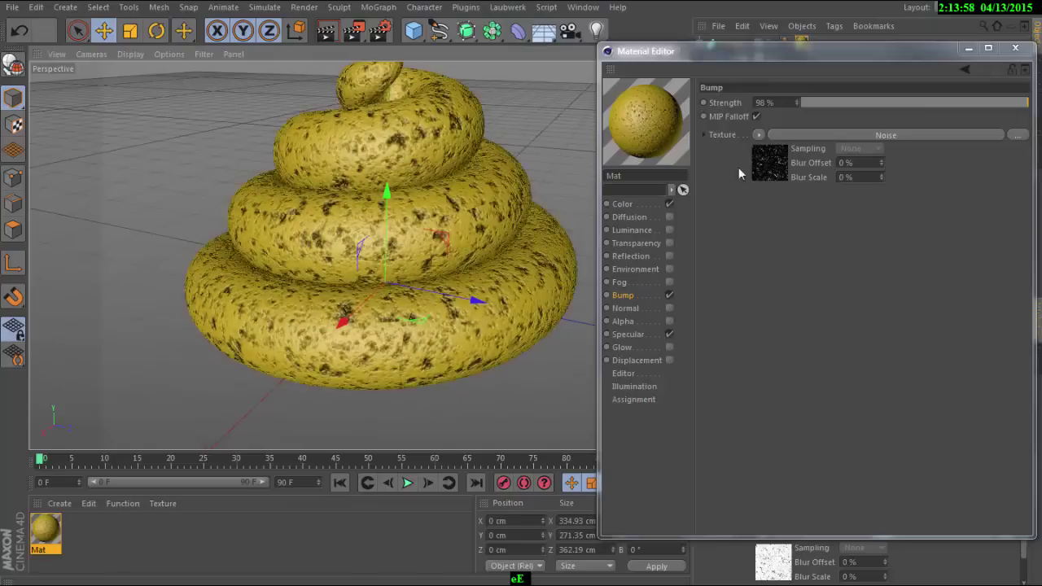
# - Set the Mat material's Color channel to a muted gold, R 208 G 173 B 60
pyautogui.click(623, 203)
pyautogui.click(773, 122)
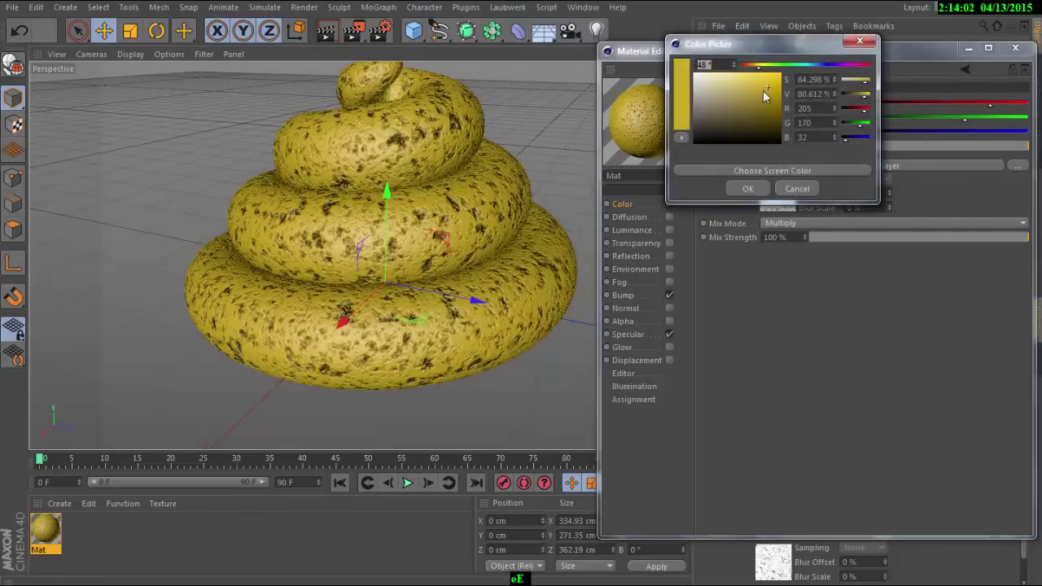
pyautogui.moveTo(758, 66); pyautogui.dragTo(768, 101)
pyautogui.click(748, 188)
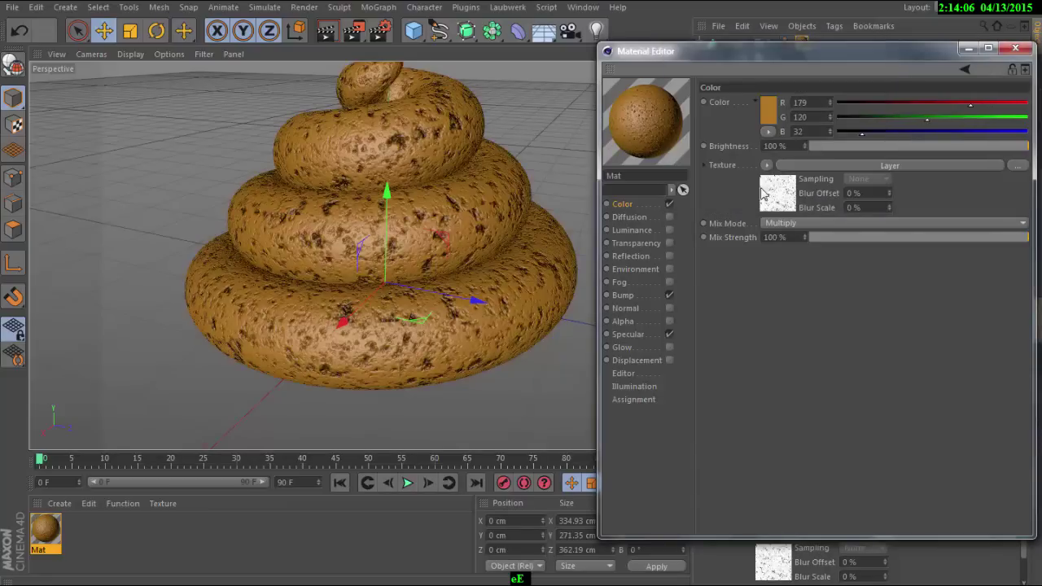
pyautogui.click(770, 114)
pyautogui.moveTo(752, 85); pyautogui.dragTo(755, 70)
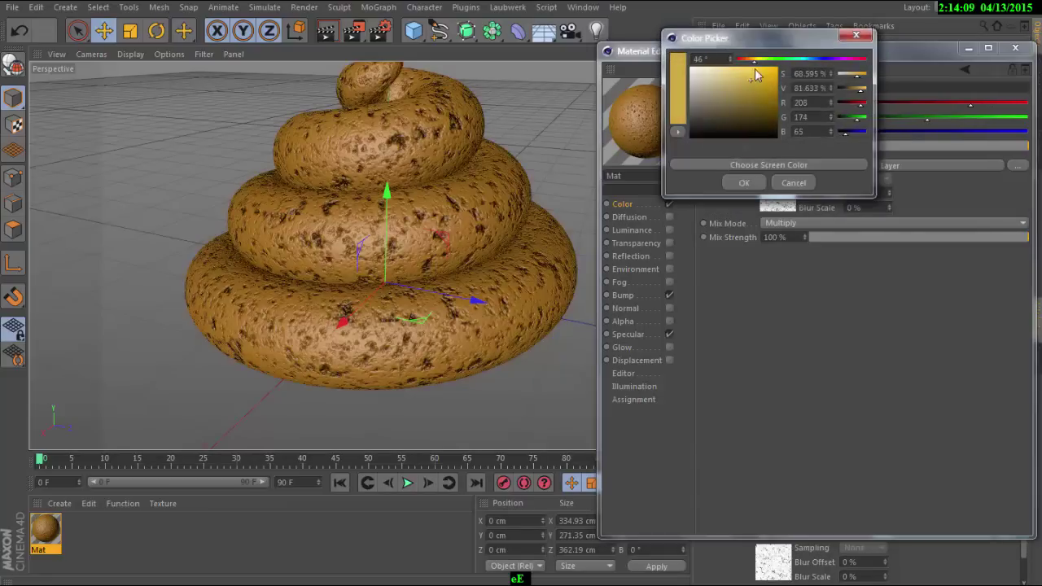
pyautogui.click(744, 182)
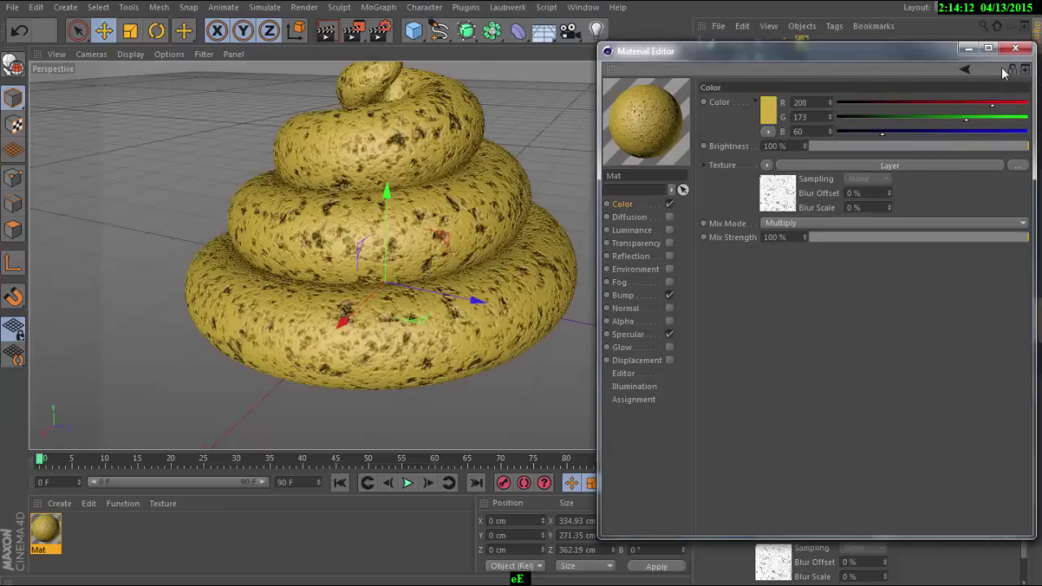
# - Close the Material Editor, zoom out to the whole pile, and list the open documents
pyautogui.click(1015, 48)
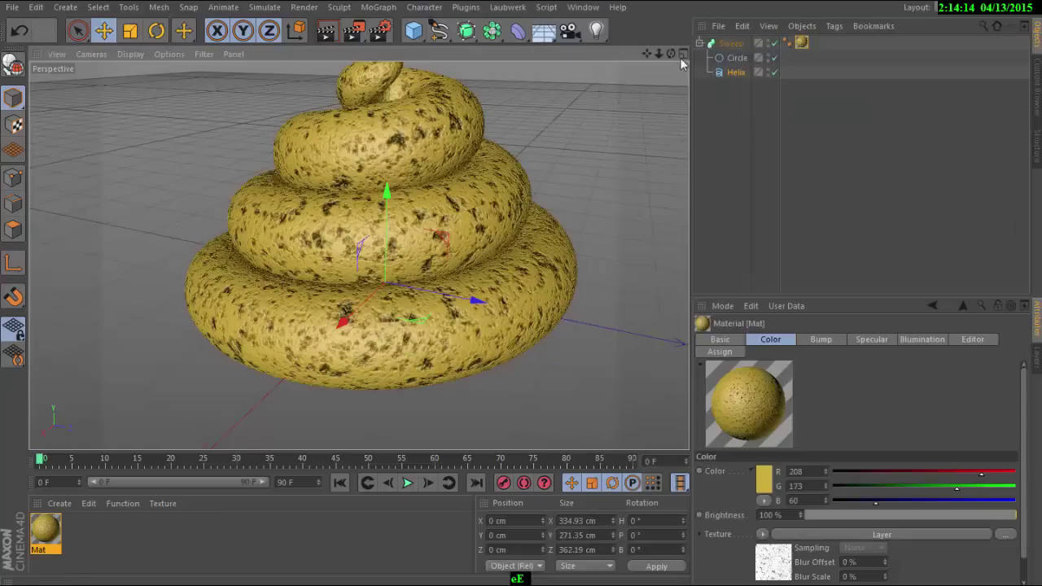
pyautogui.moveTo(662, 52); pyautogui.dragTo(359, 255)
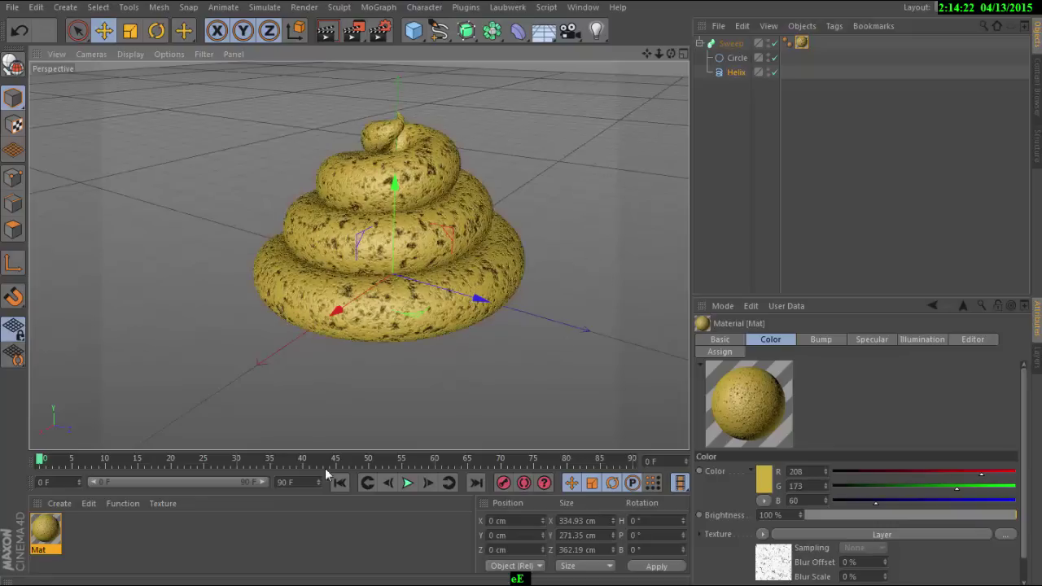
pyautogui.click(583, 7)
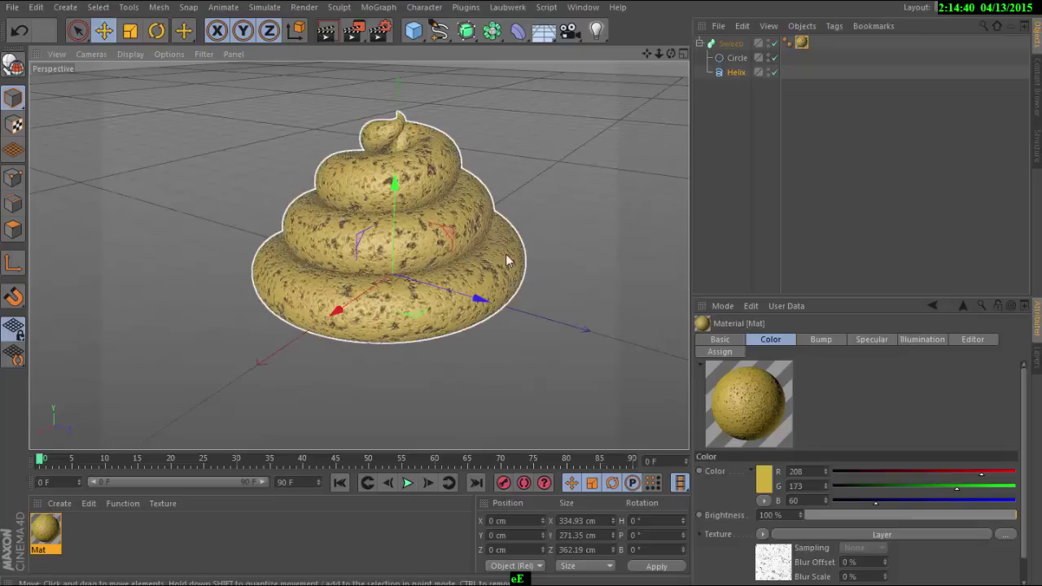
pyautogui.click(583, 7)
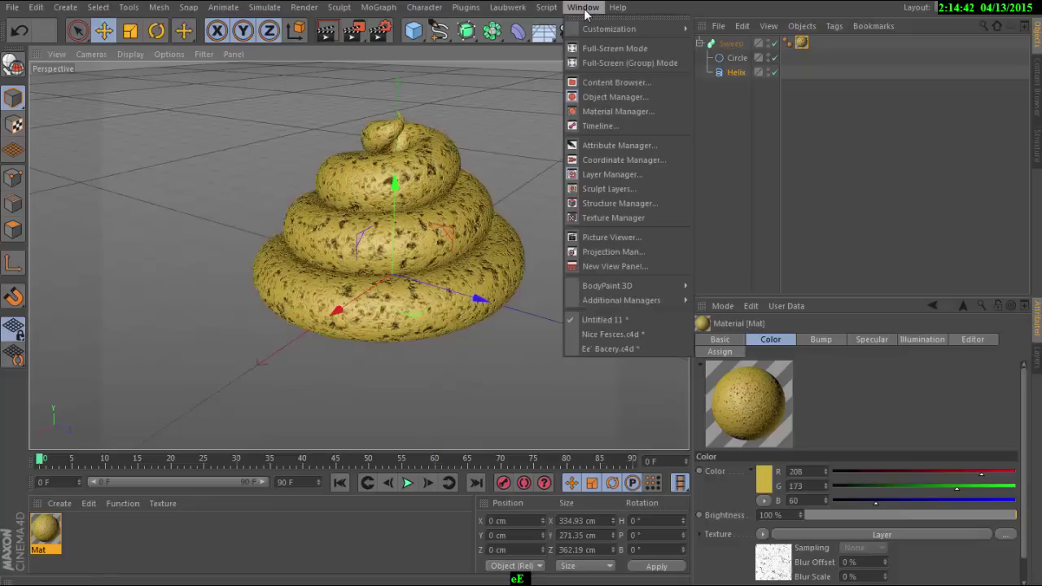
# - Switch to the Nice Fesces.c4d scene, frame the pile, and open the Yellow material
pyautogui.click(608, 333)
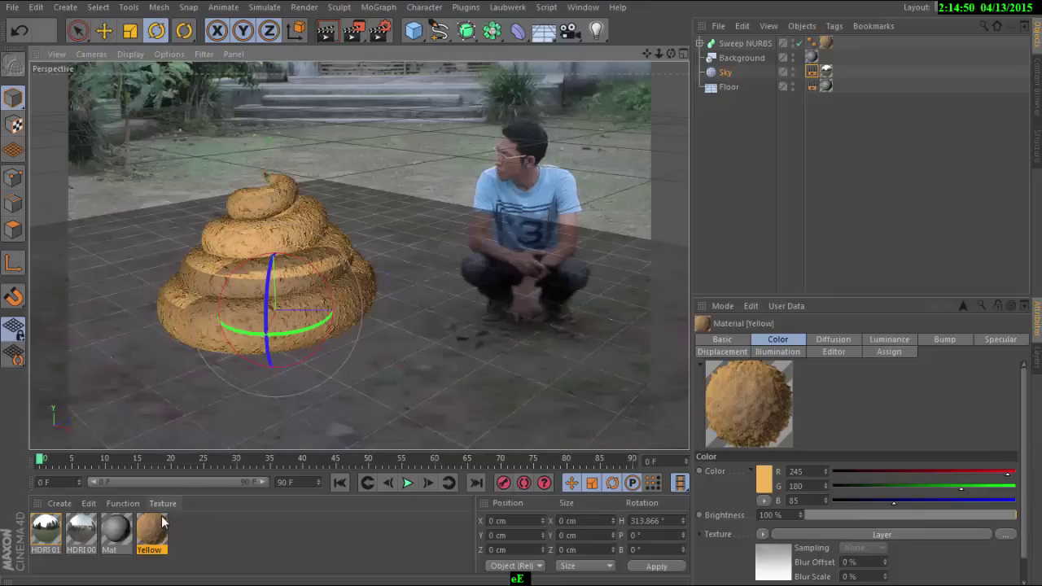
pyautogui.scroll(2, 252, 251)
pyautogui.scroll(2, 248, 251)
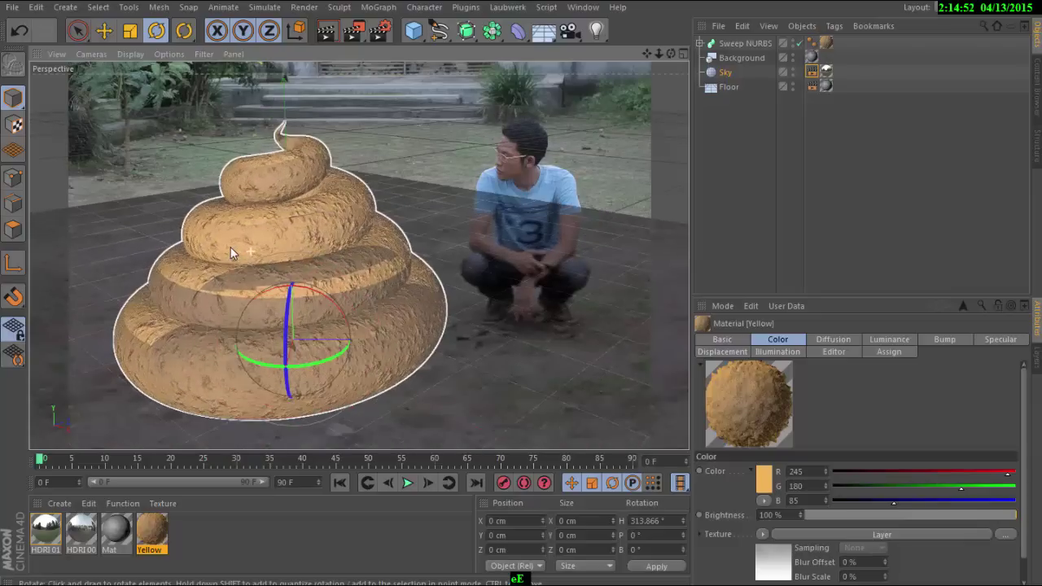
pyautogui.scroll(2, 230, 247)
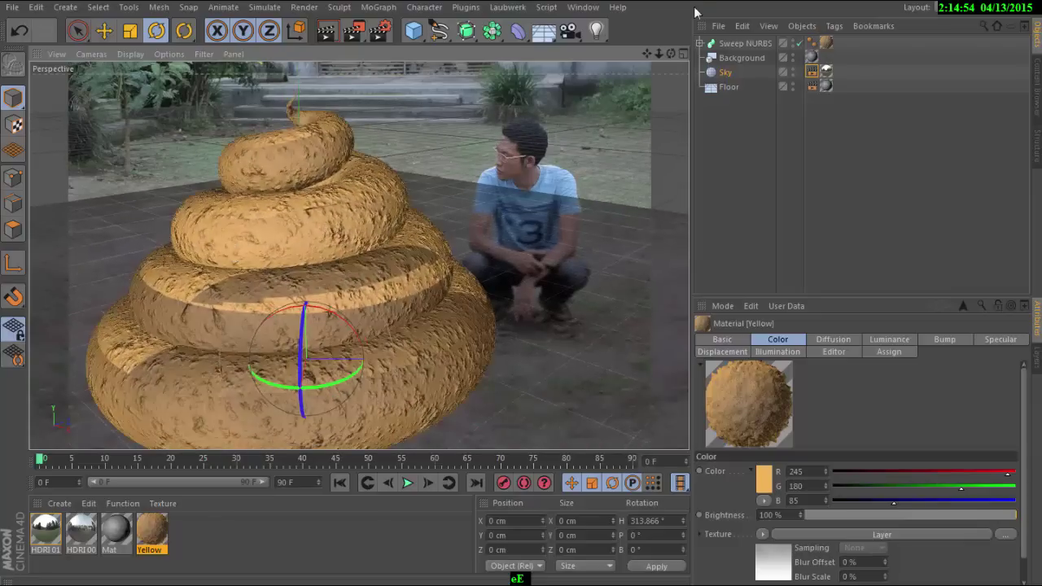
pyautogui.keyDown('alt'); pyautogui.moveTo(244, 403); pyautogui.dragTo(305, 399, button='middle'); pyautogui.keyUp('alt')
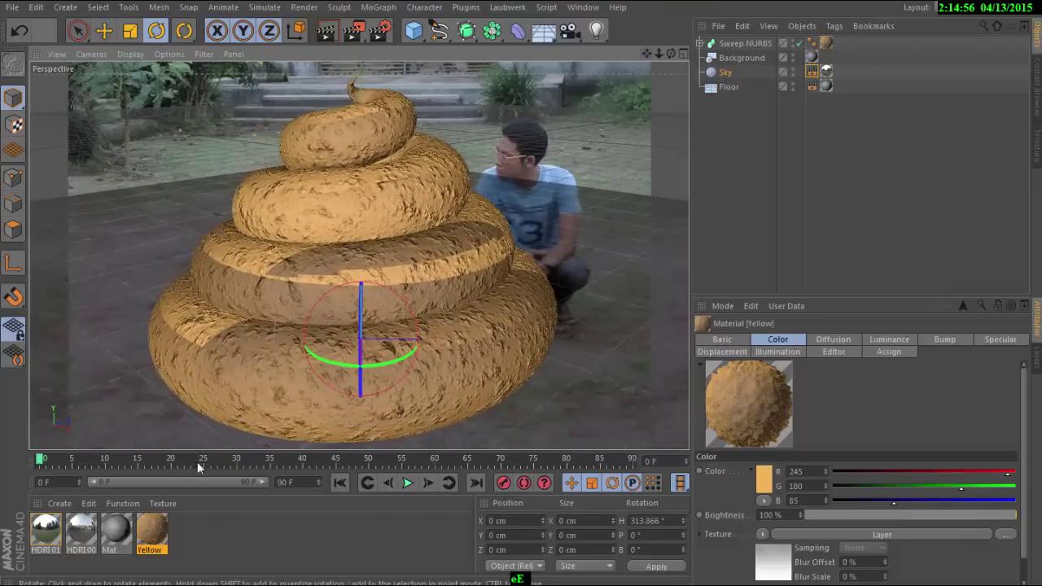
pyautogui.rightClick(152, 529)
pyautogui.doubleClick(151, 529)
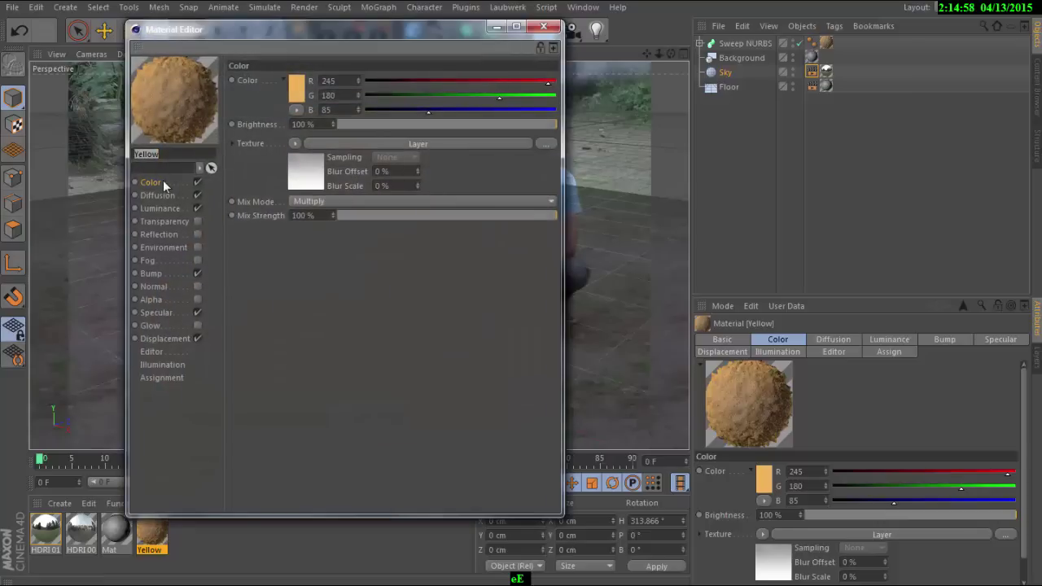
# - Inspect the Yellow material's colour layers, Diffusion, Luminance and Bump, then close it and orbit closer
pyautogui.click(298, 174)
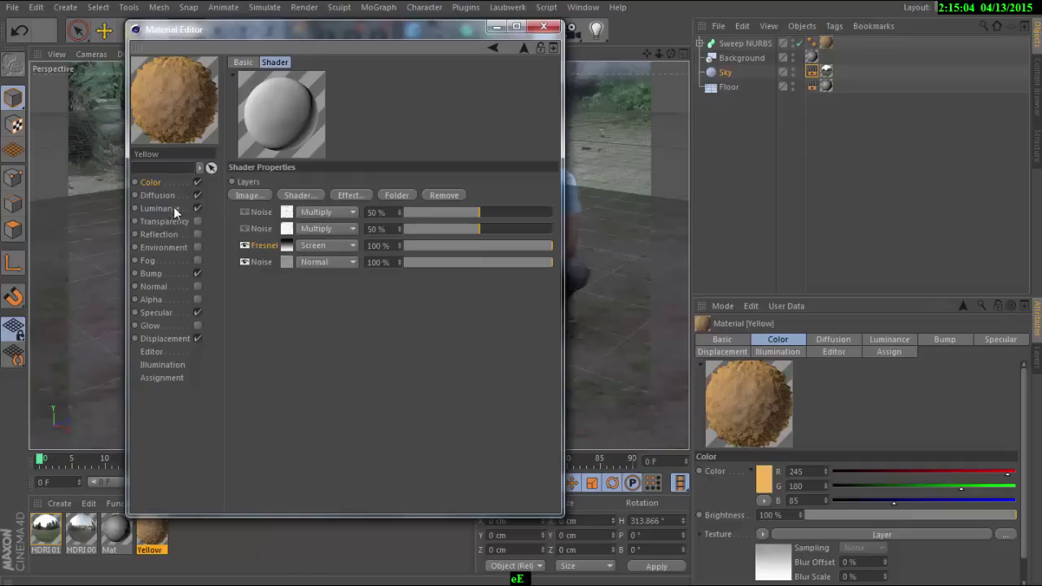
pyautogui.click(167, 196)
pyautogui.click(175, 209)
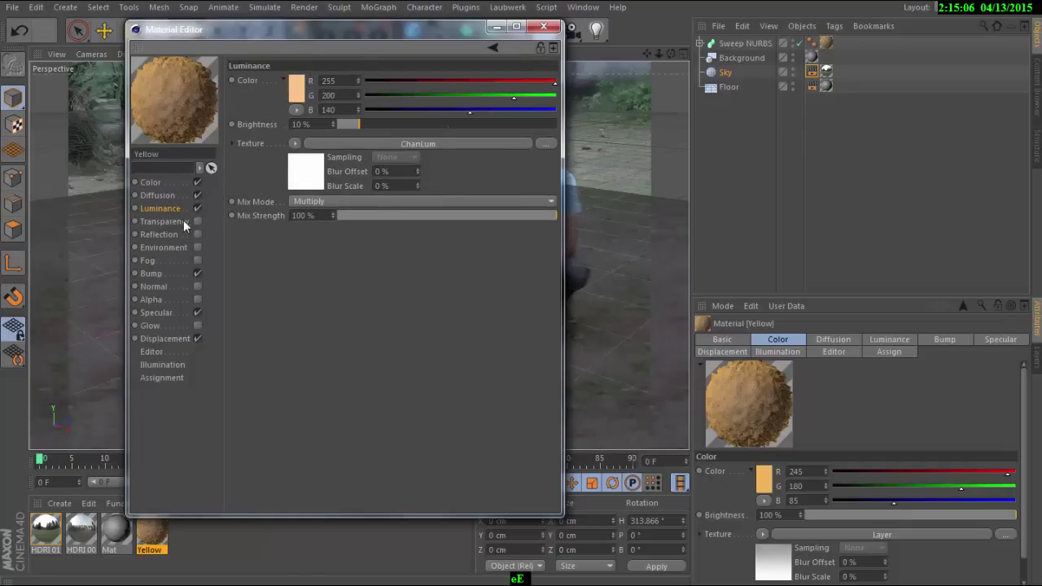
pyautogui.click(167, 274)
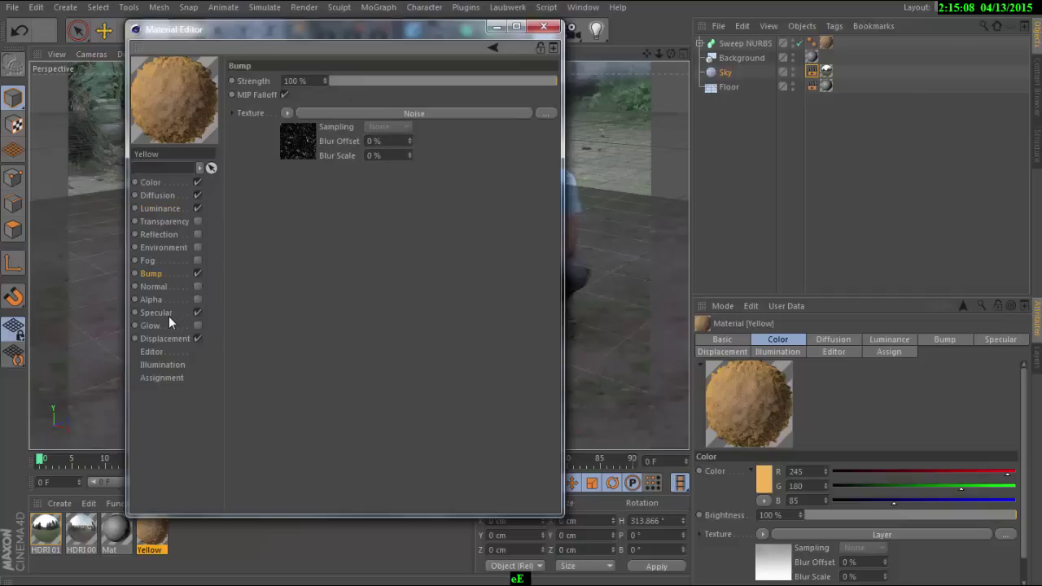
pyautogui.click(544, 26)
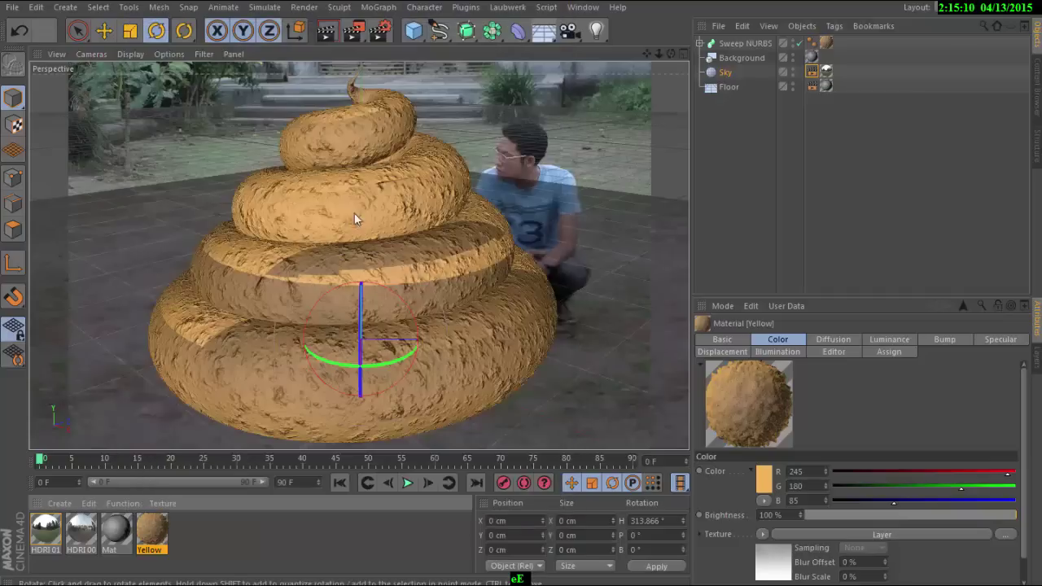
pyautogui.moveTo(670, 54); pyautogui.dragTo(358, 255)
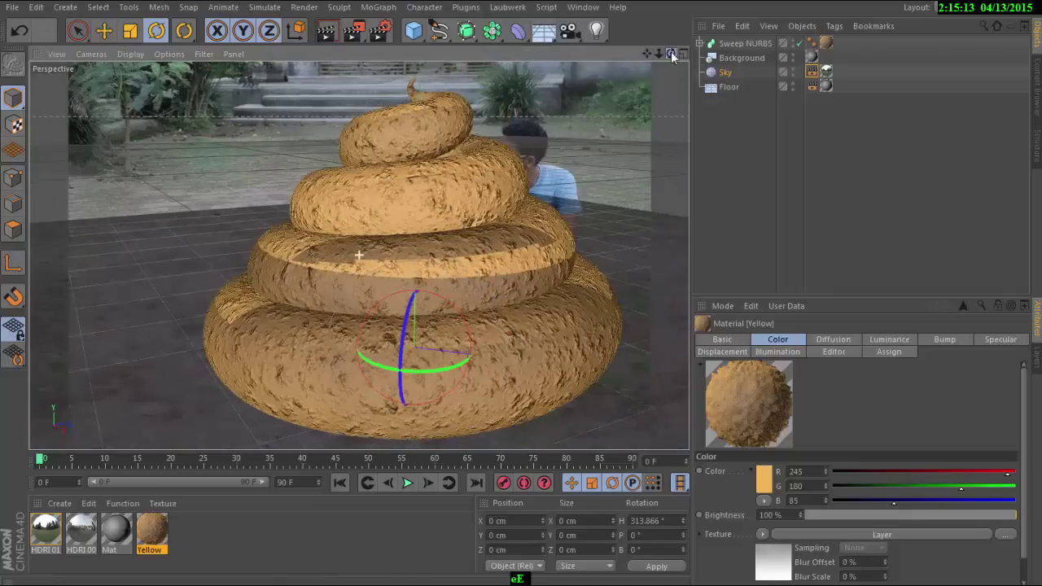
pyautogui.click(583, 6)
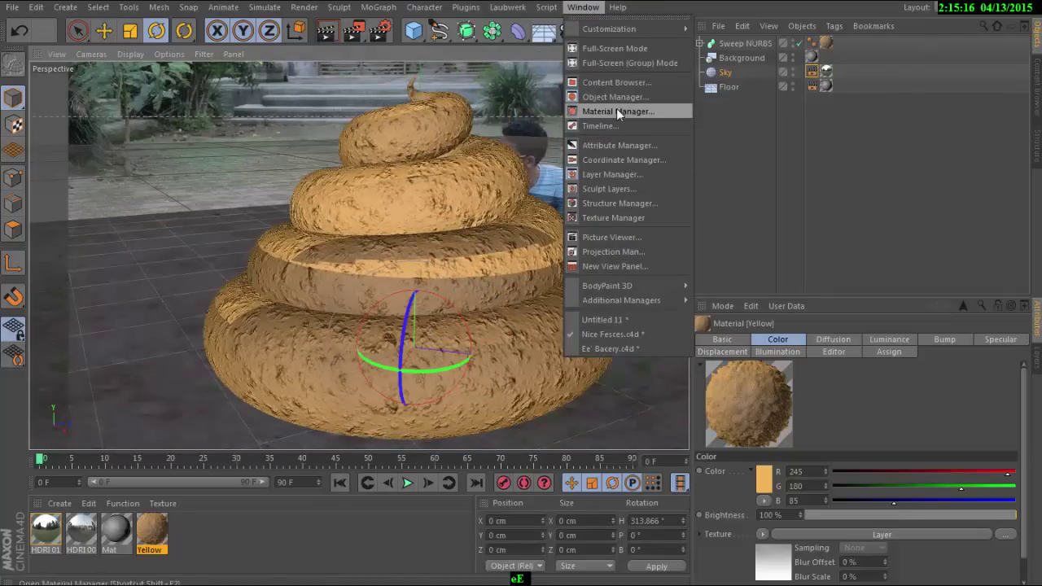
# - View the Nice Fesces render in the Picture Viewer, then switch to Ee Bacery.c4d and reopen the viewer
pyautogui.click(628, 236)
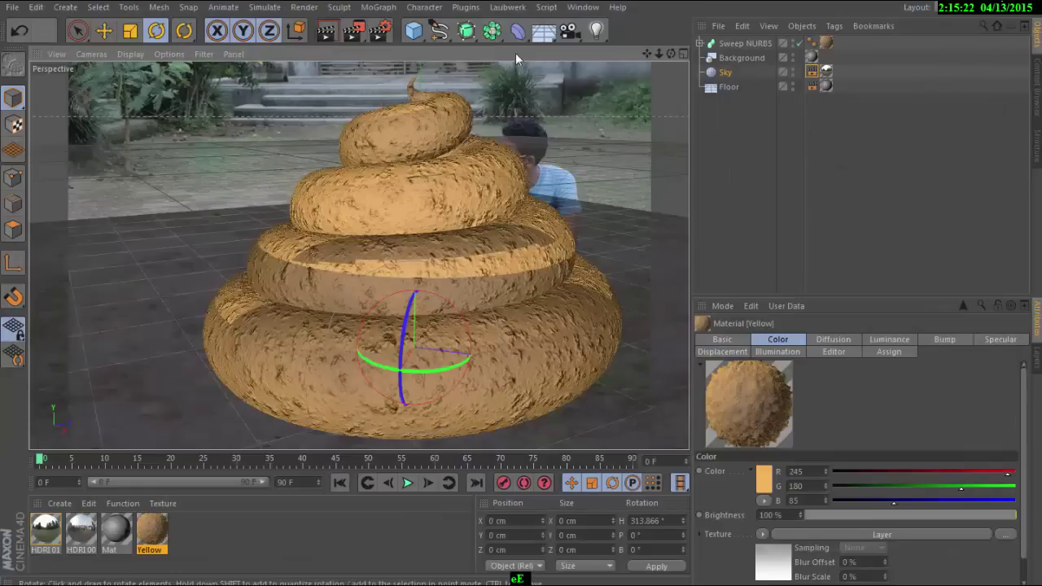
pyautogui.click(583, 7)
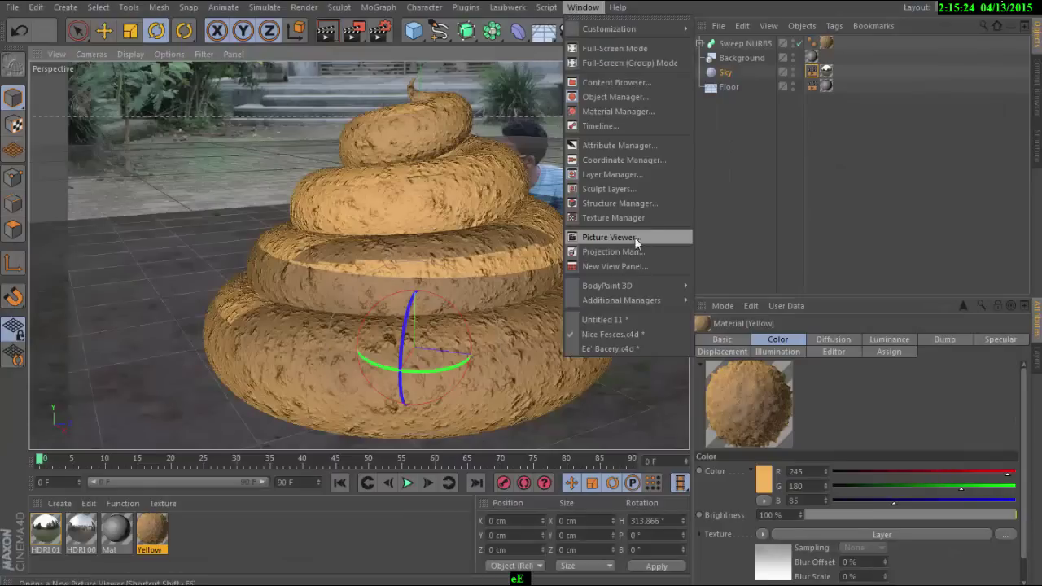
pyautogui.click(614, 349)
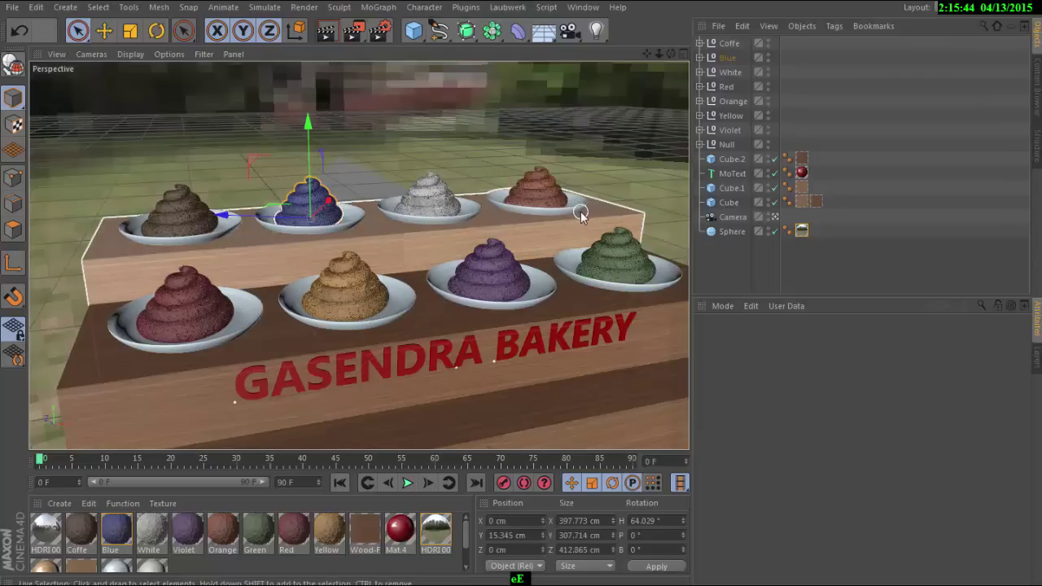
pyautogui.click(582, 7)
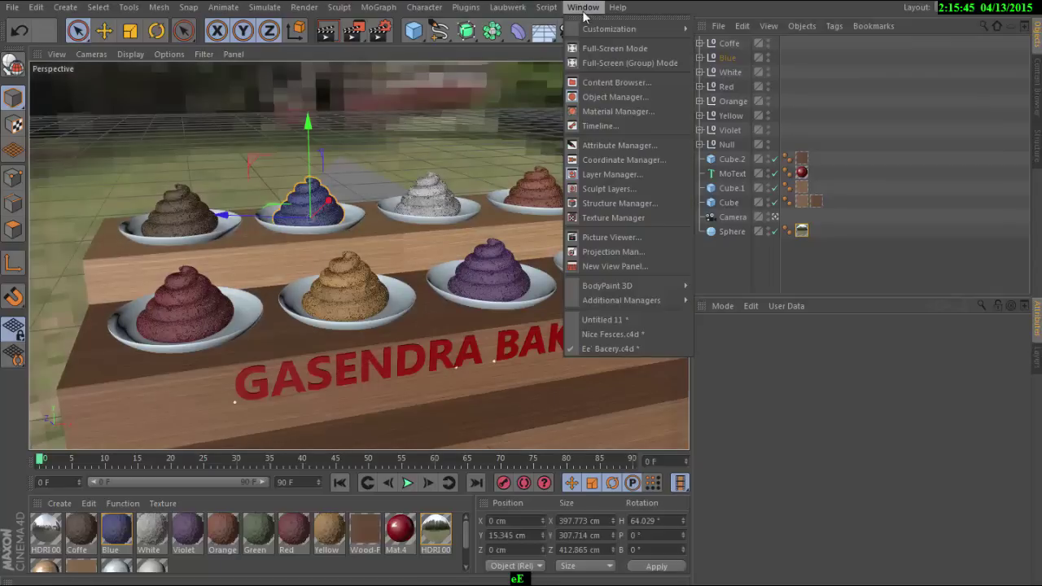
pyautogui.click(619, 238)
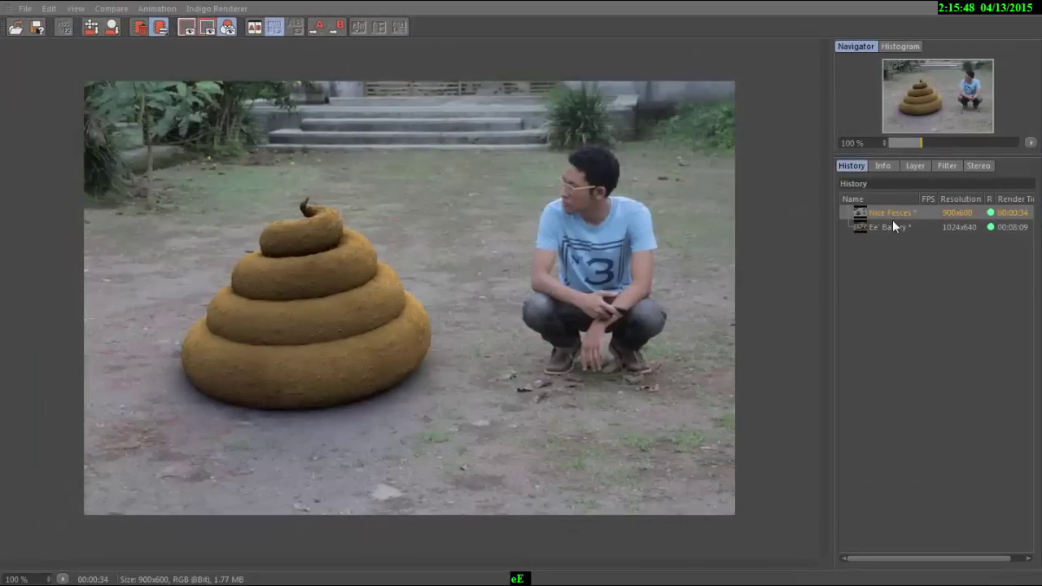
# - Display the 1024x640 Ee' Bacery render from the Picture Viewer history and zoom the image
pyautogui.click(893, 226)
pyautogui.scroll(1, 676, 231)
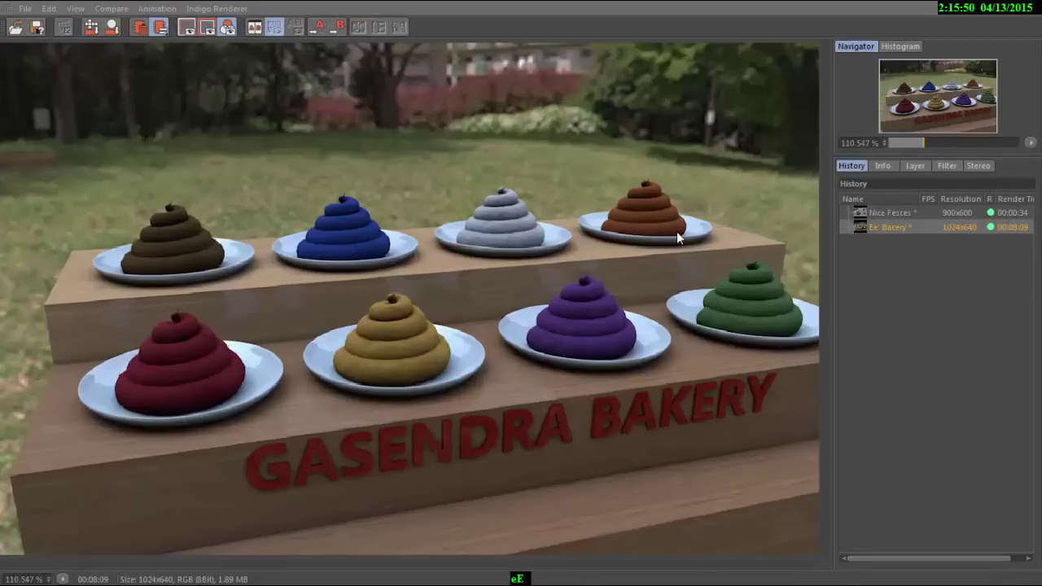
pyautogui.scroll(-1, 679, 230)
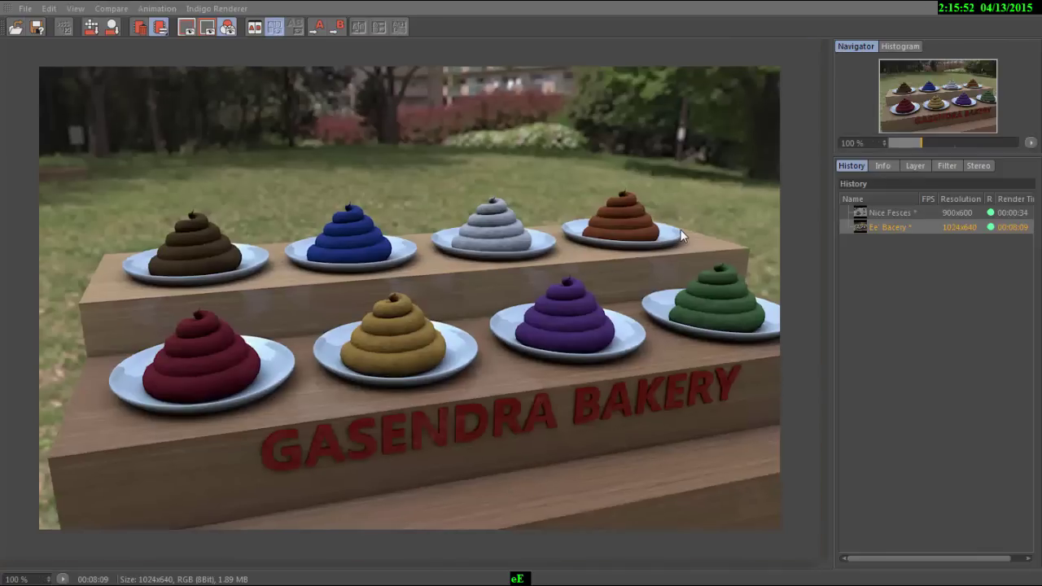